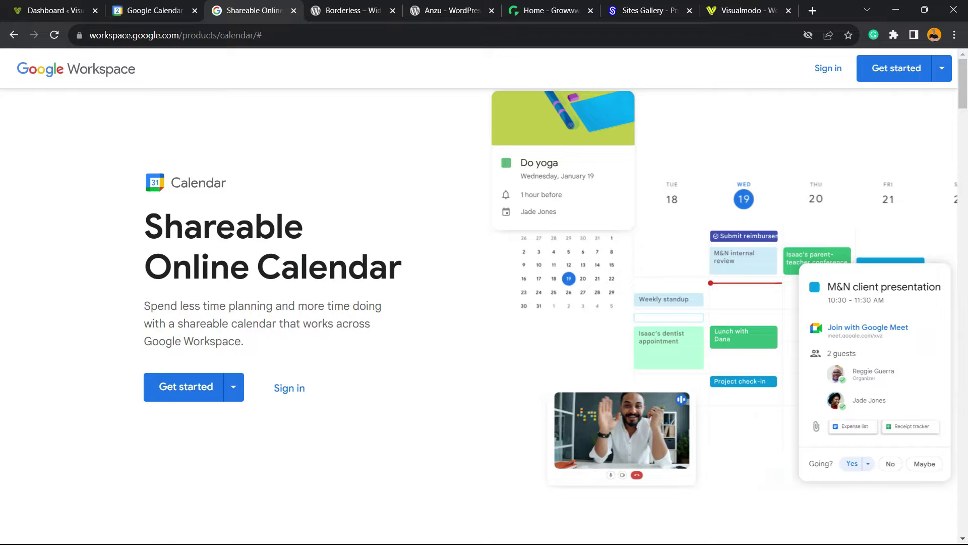
- Review the feature sections of the Google Calendar product page down to the footer and return to its beginning
scroll(484, 302, "down", 8)
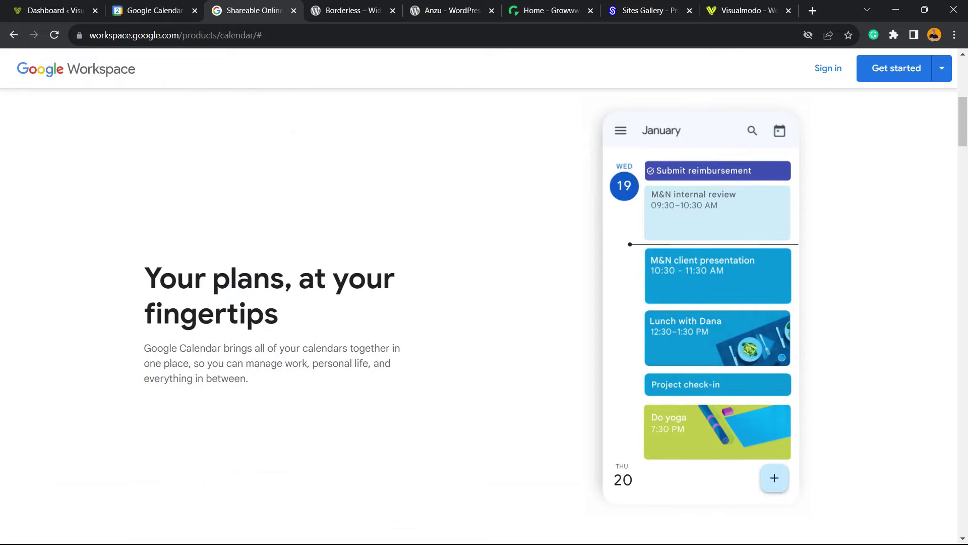
scroll(484, 303, "down", 10)
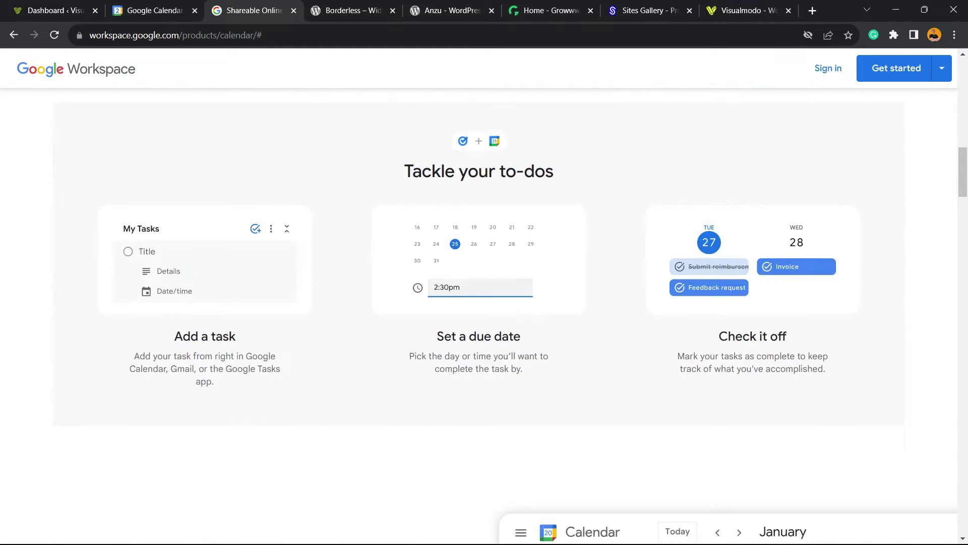
scroll(484, 302, "down", 10)
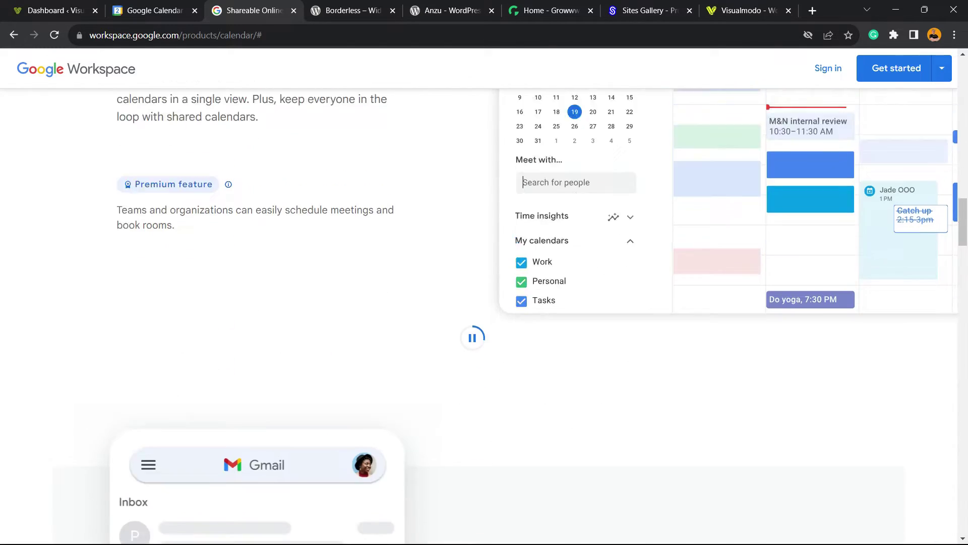
scroll(484, 302, "down", 1)
scroll(484, 303, "up", 5)
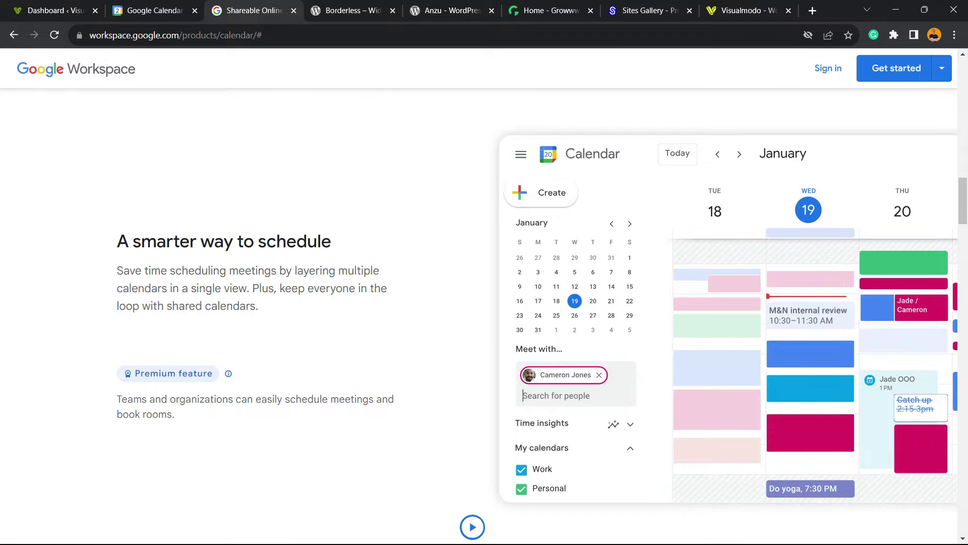
scroll(484, 303, "down", 10)
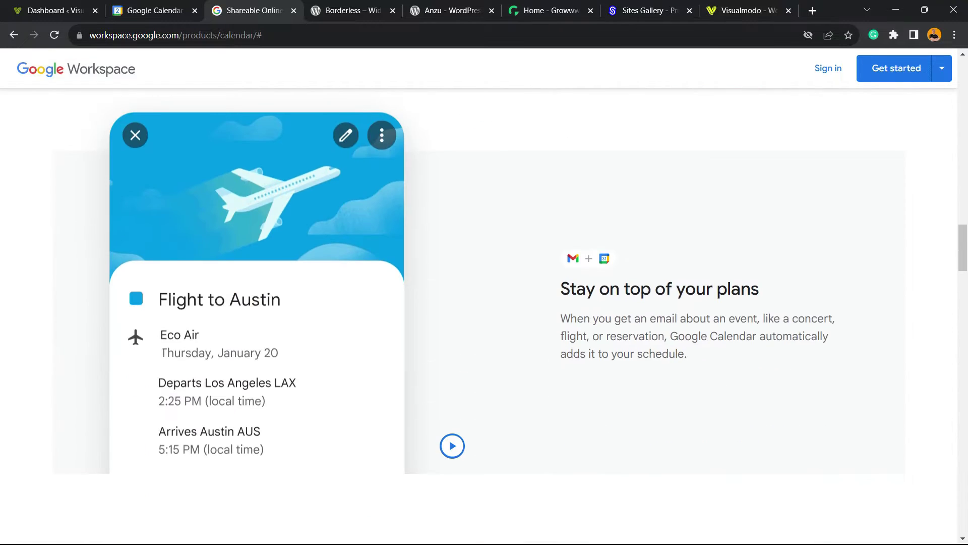
scroll(484, 303, "down", 15)
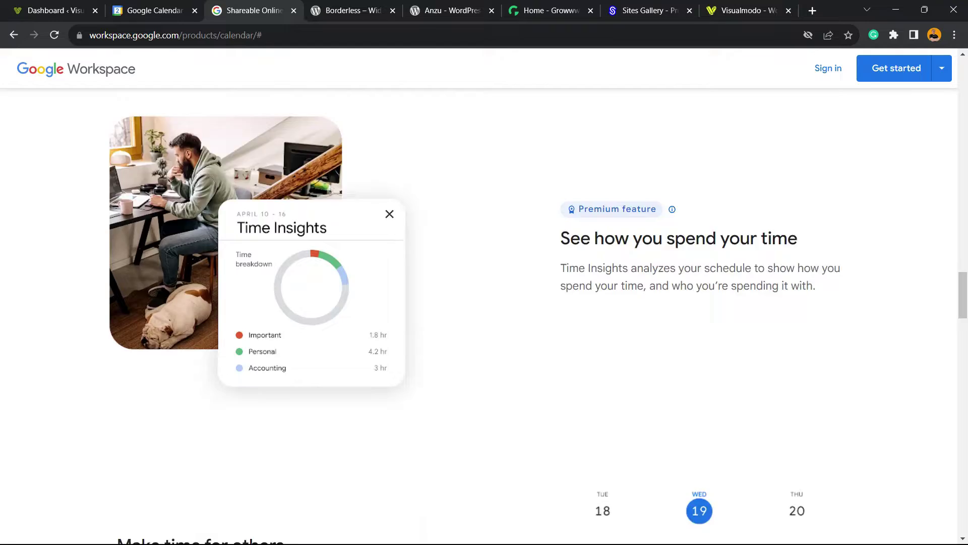
scroll(484, 303, "down", 20)
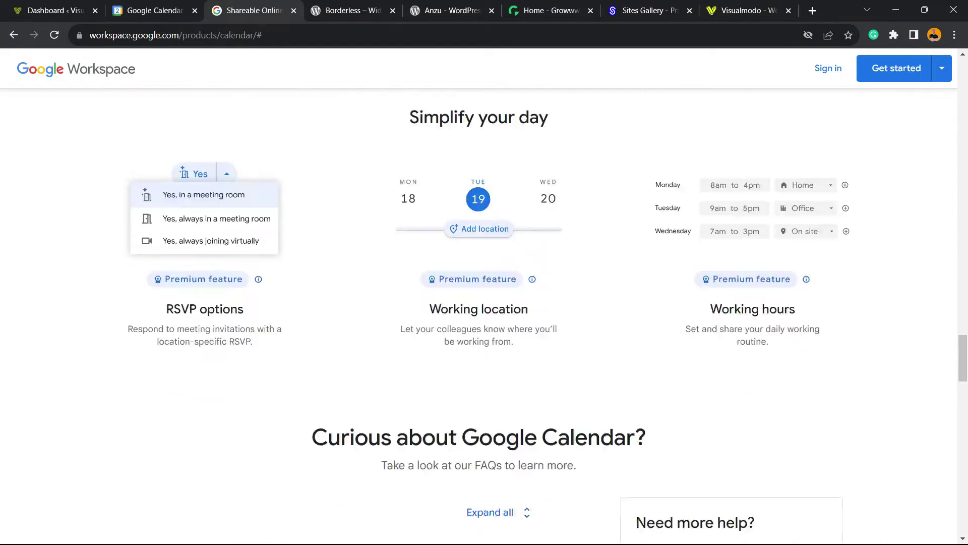
scroll(484, 302, "down", 5)
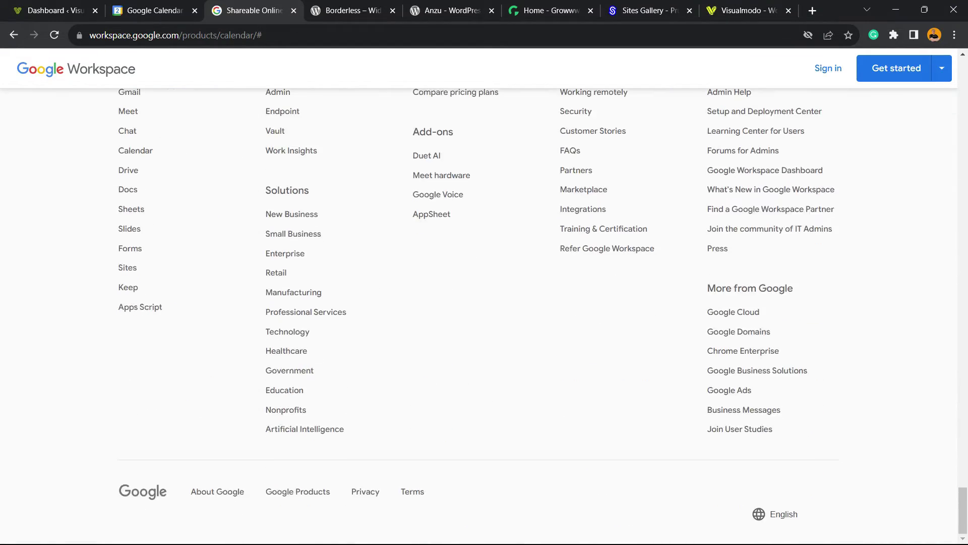
scroll(484, 302, "up", 20)
scroll(484, 302, "up", 10)
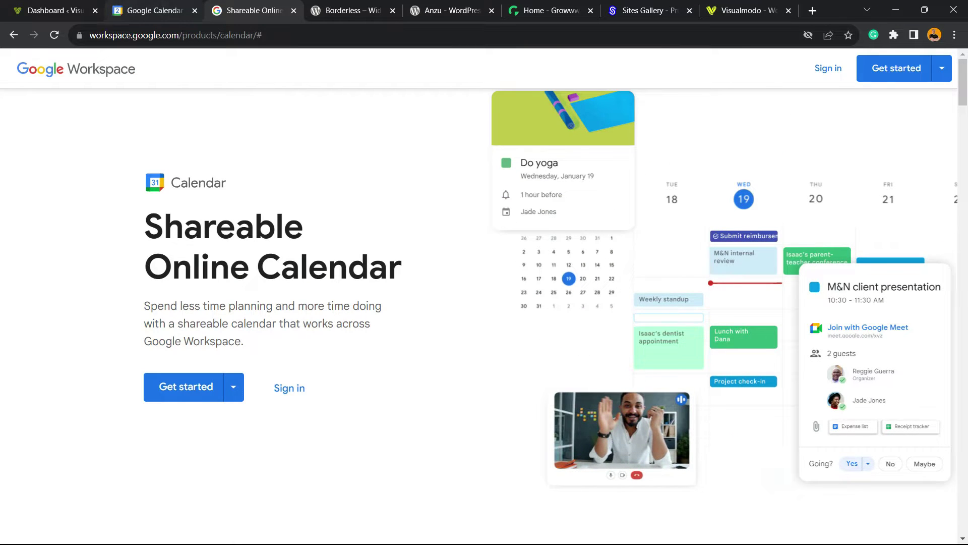
- Switch to Google Calendar and open the settings of the "Feriados no Brasil" calendar
left_click(150, 10)
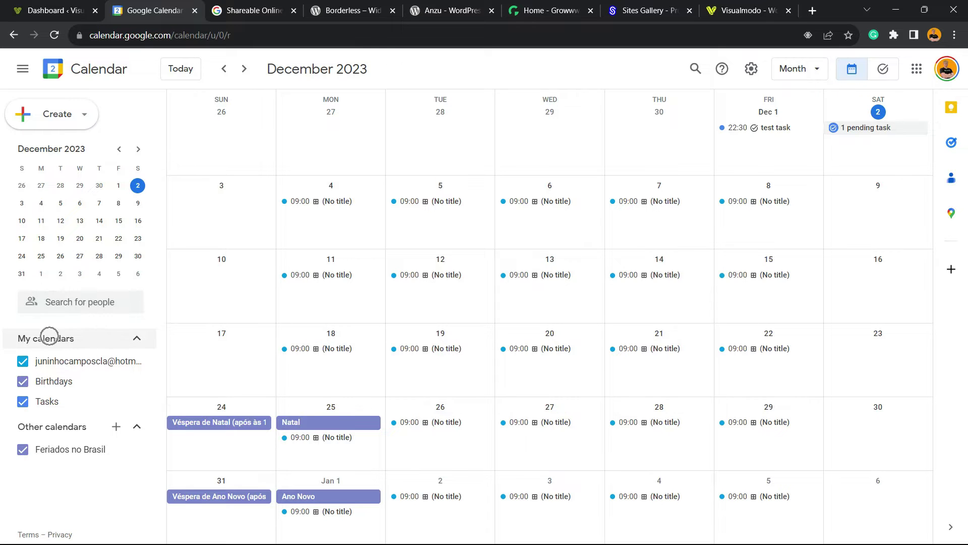
left_click(137, 338)
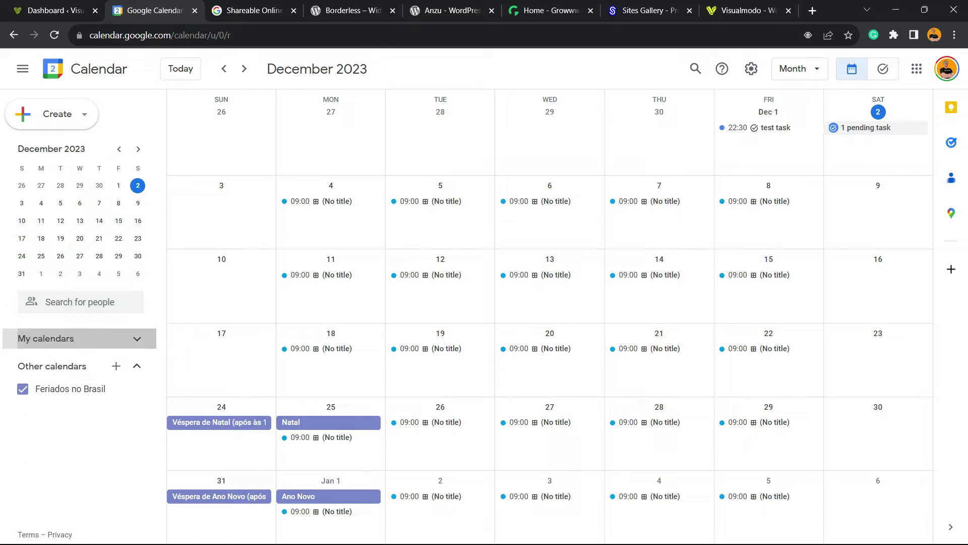
left_click(137, 338)
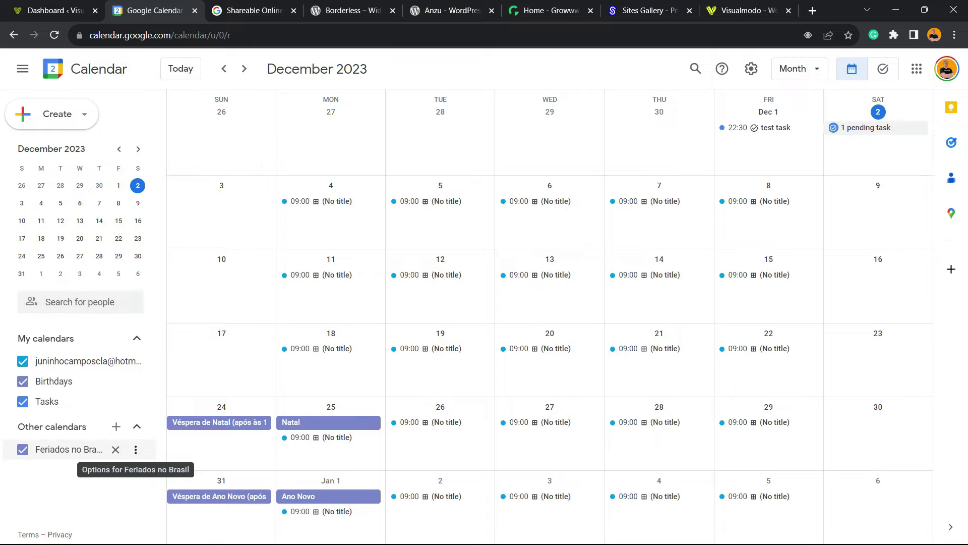
left_click(135, 449)
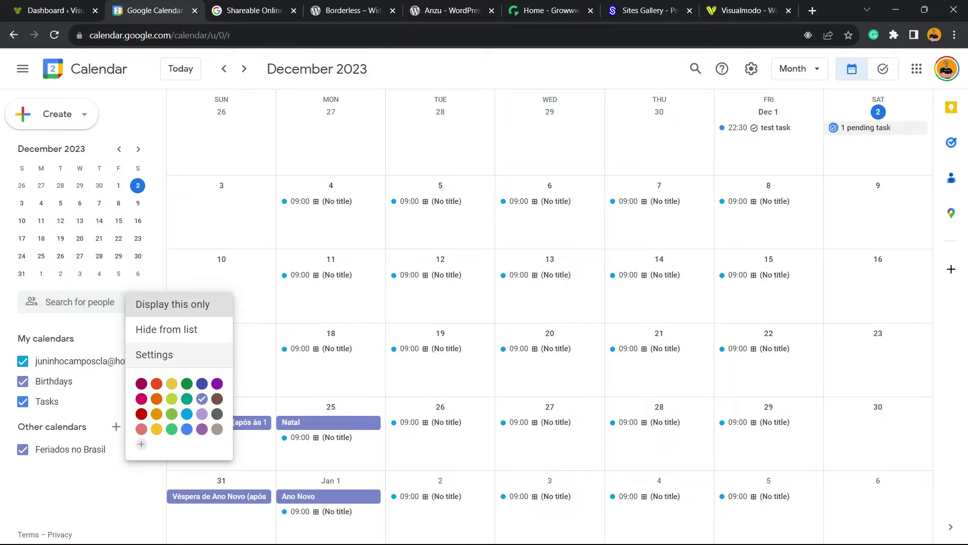
left_click(154, 355)
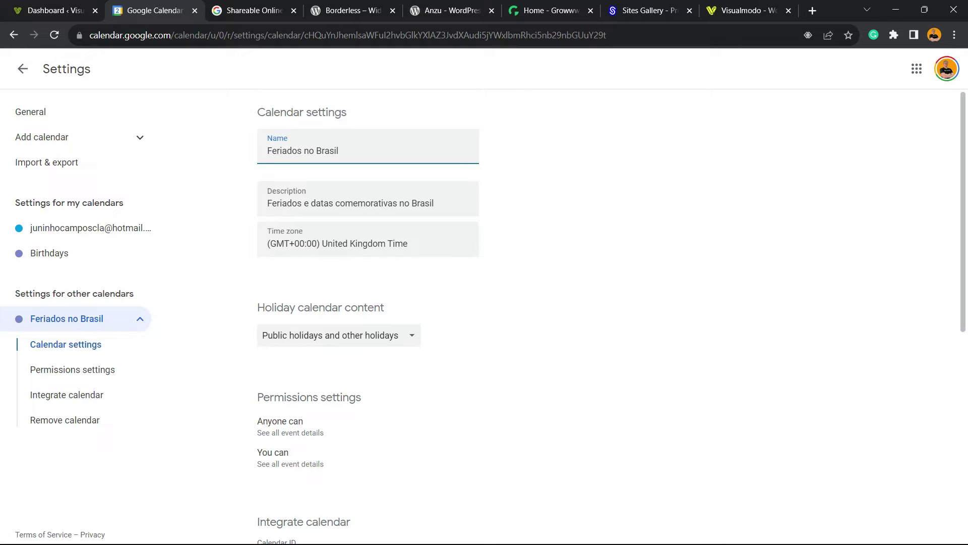
- Copy the embed code of the "Feriados no Brasil" calendar from its Integrate calendar section
scroll(484, 313, "down", 3)
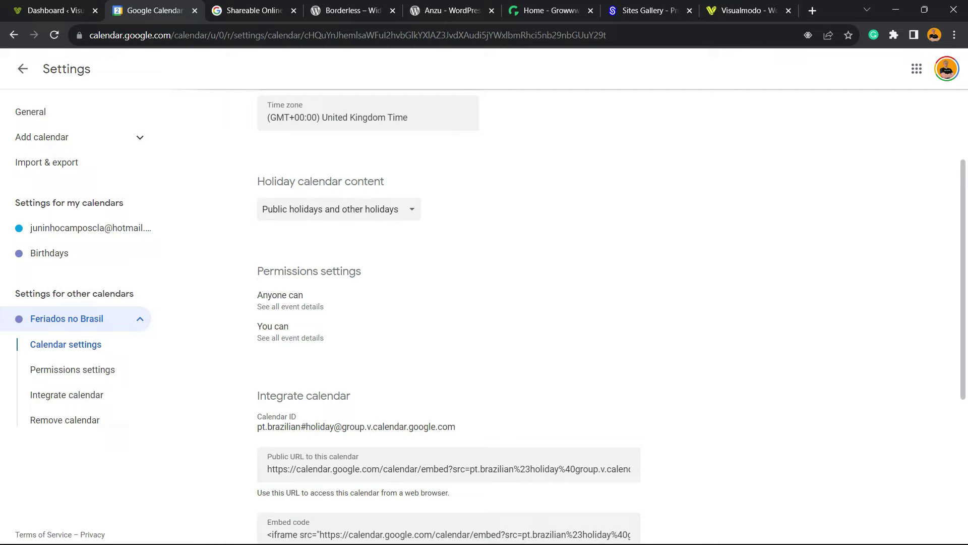
scroll(484, 312, "down", 3)
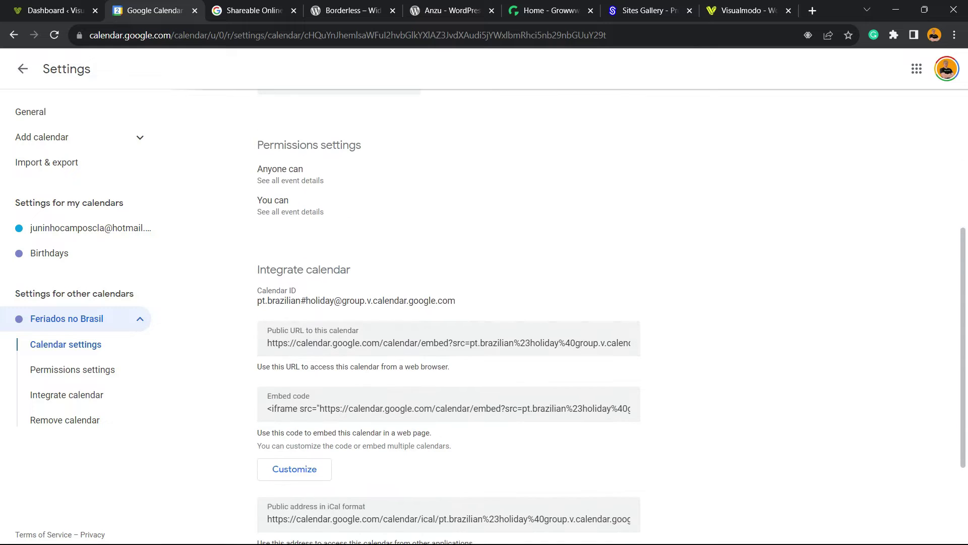
scroll(484, 313, "up", 3)
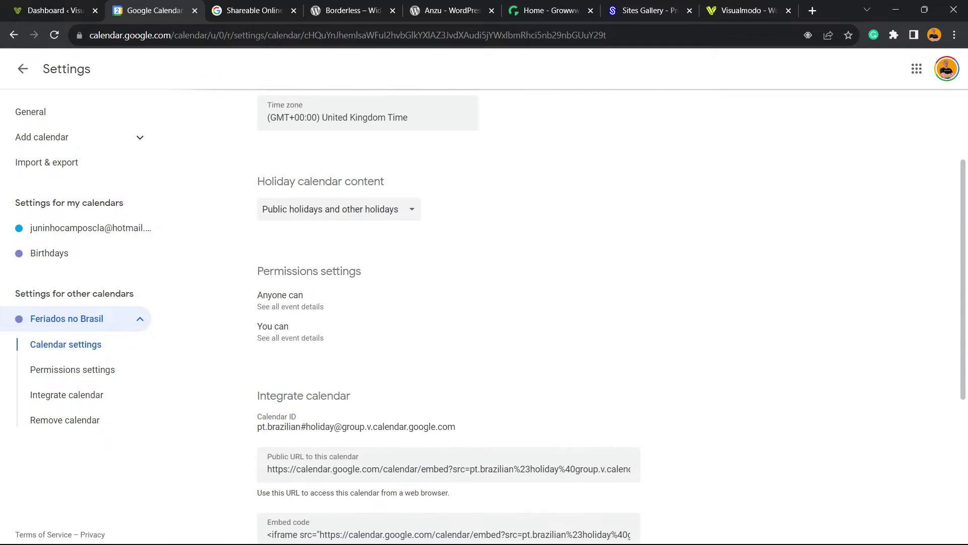
scroll(484, 313, "down", 3)
scroll(484, 313, "down", 3)
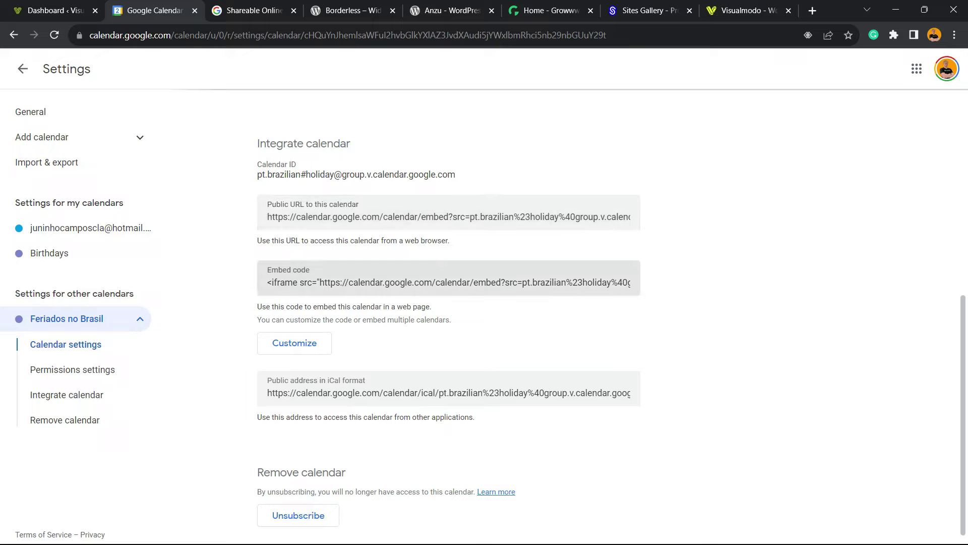
left_click(449, 282)
key("ctrl+a")
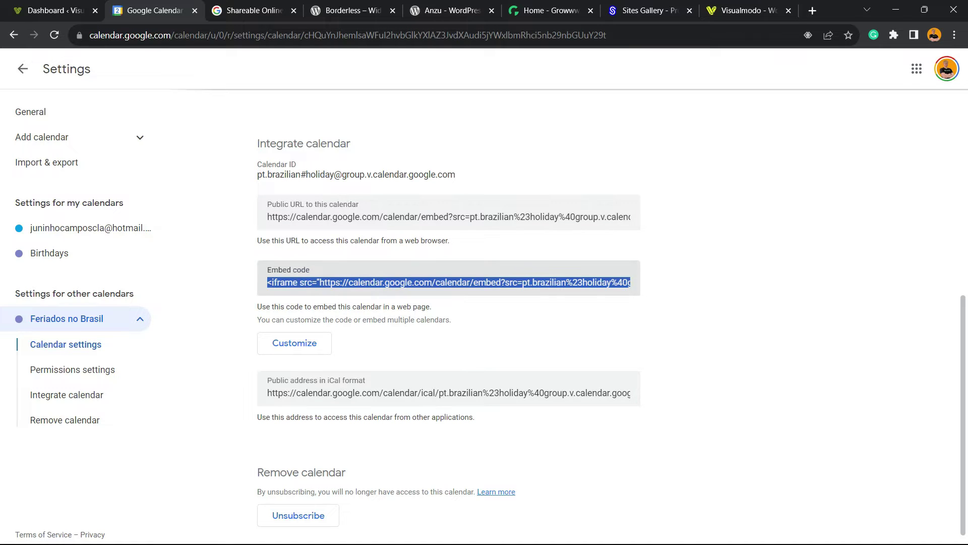
left_click(393, 216)
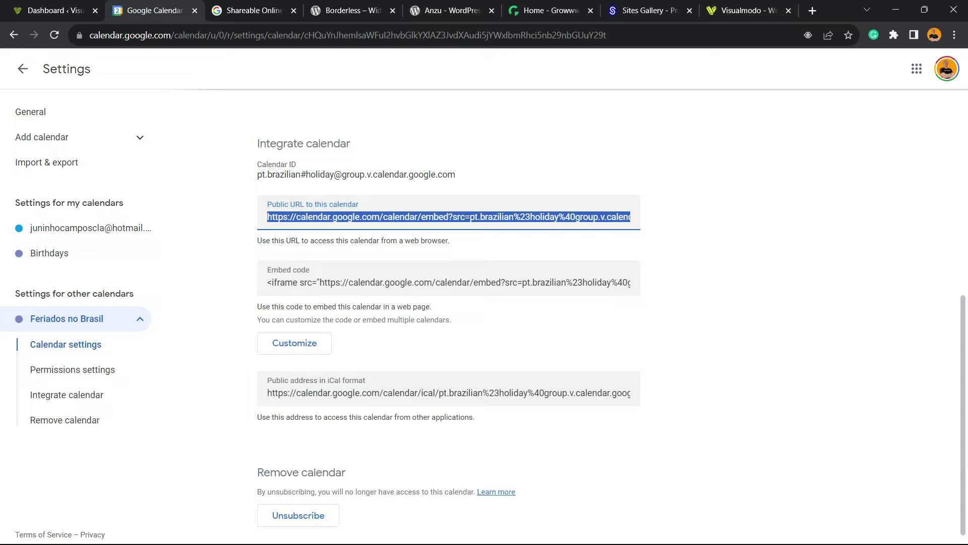
left_click(449, 282)
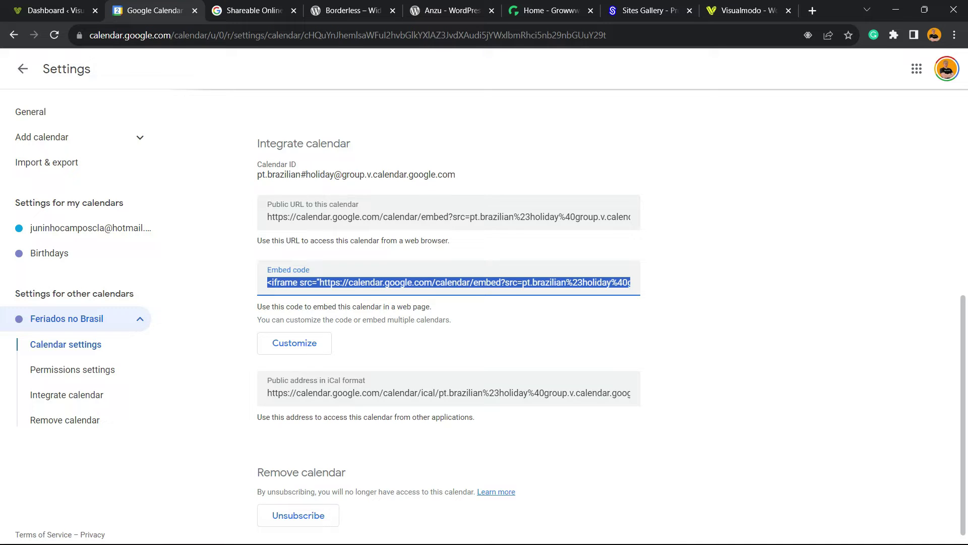
right_click(331, 280)
left_click(356, 292)
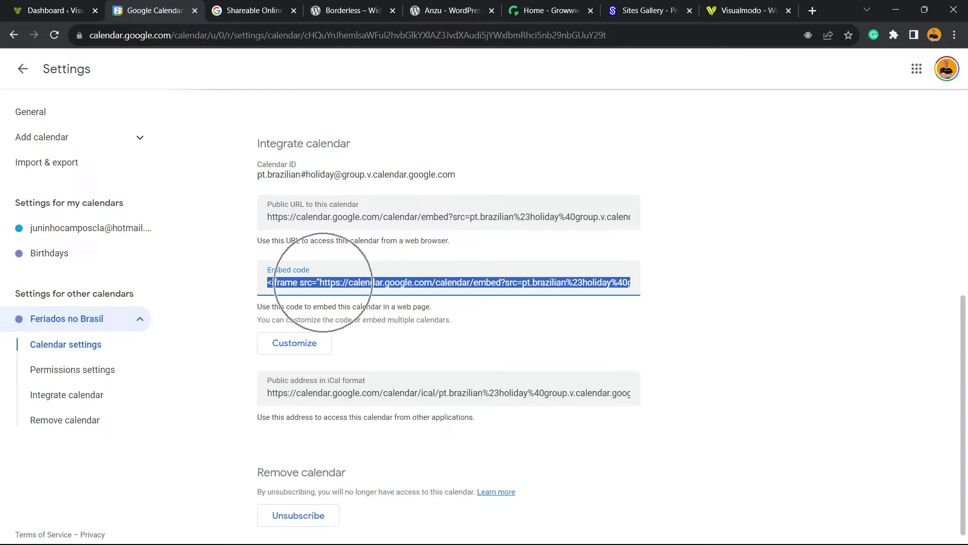
- Switch to the WordPress dashboard and open the post "New Post Exemple" for editing
left_click(63, 11)
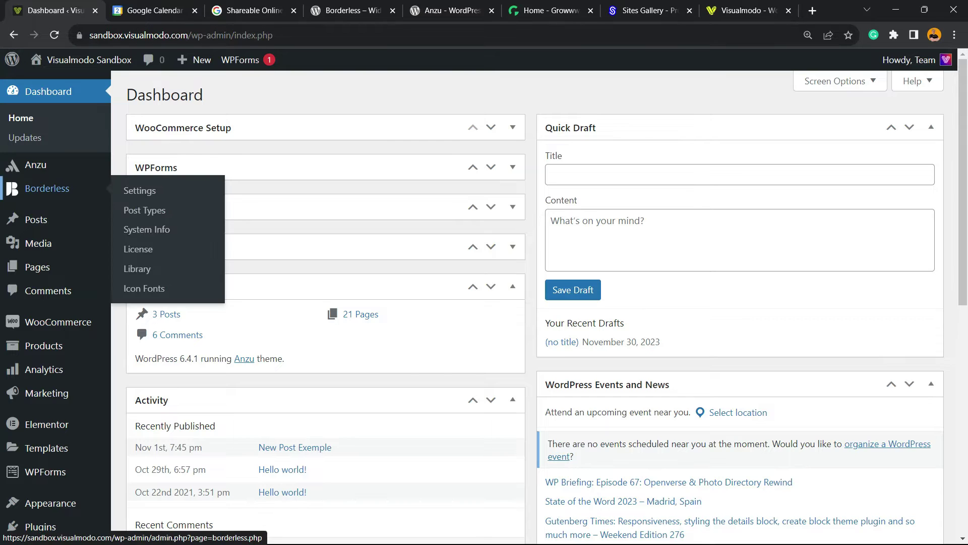
mouse_move(36, 220)
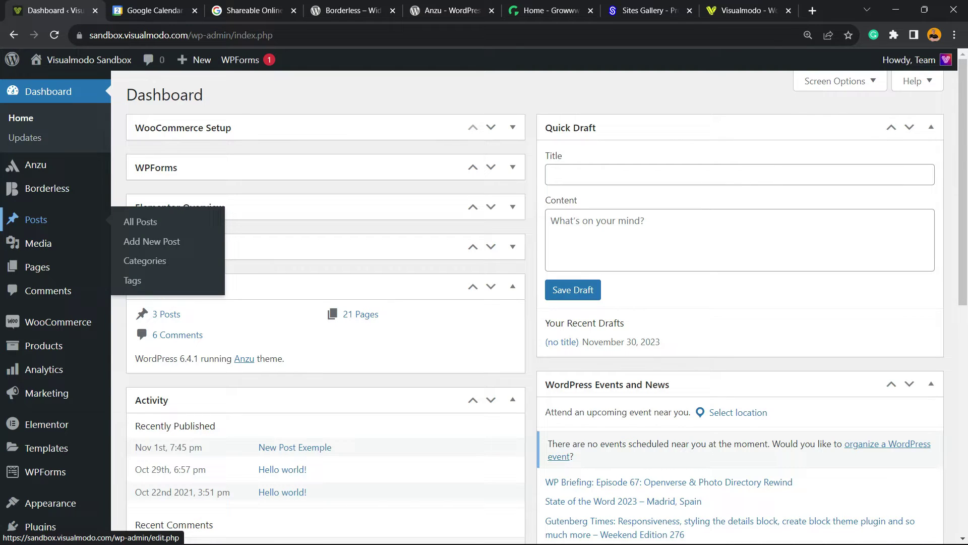
left_click(35, 219)
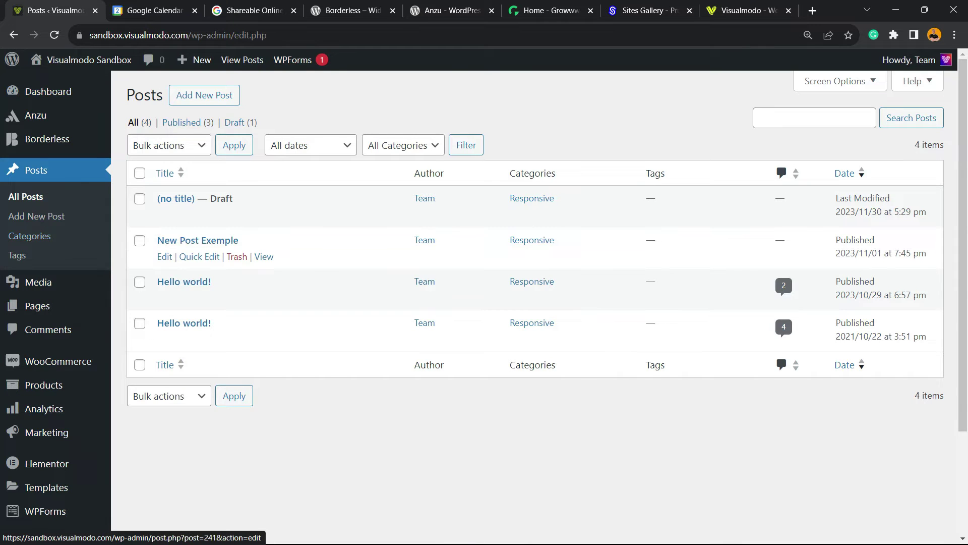
left_click(198, 240)
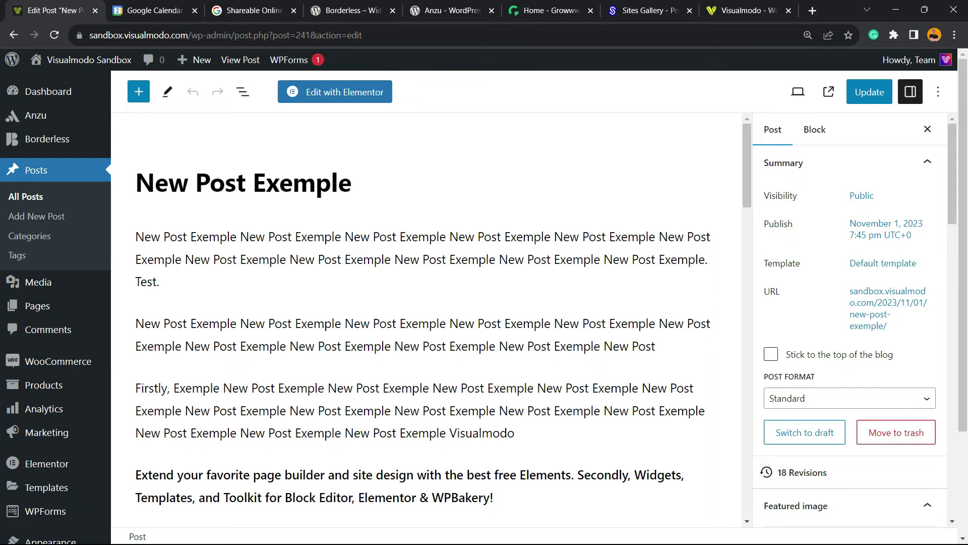
- Add an empty paragraph directly after the post's first paragraph, which ends in "Test."
left_click(159, 281)
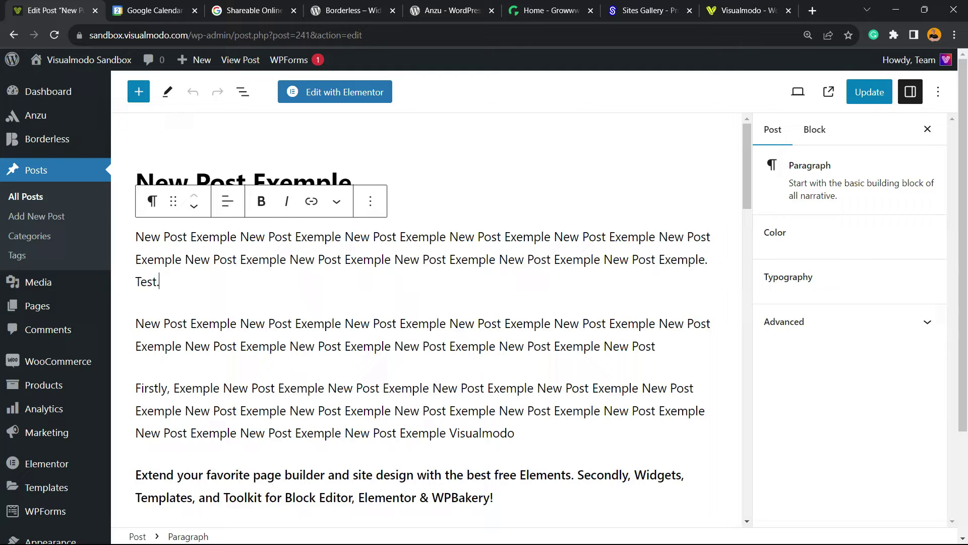
triple_click(300, 323)
triple_click(337, 258)
key("Right")
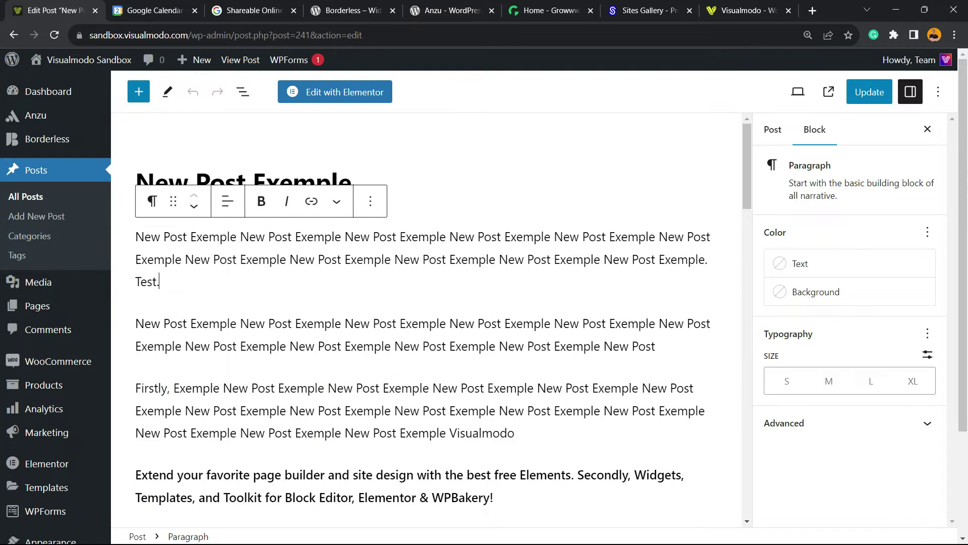
key("Return")
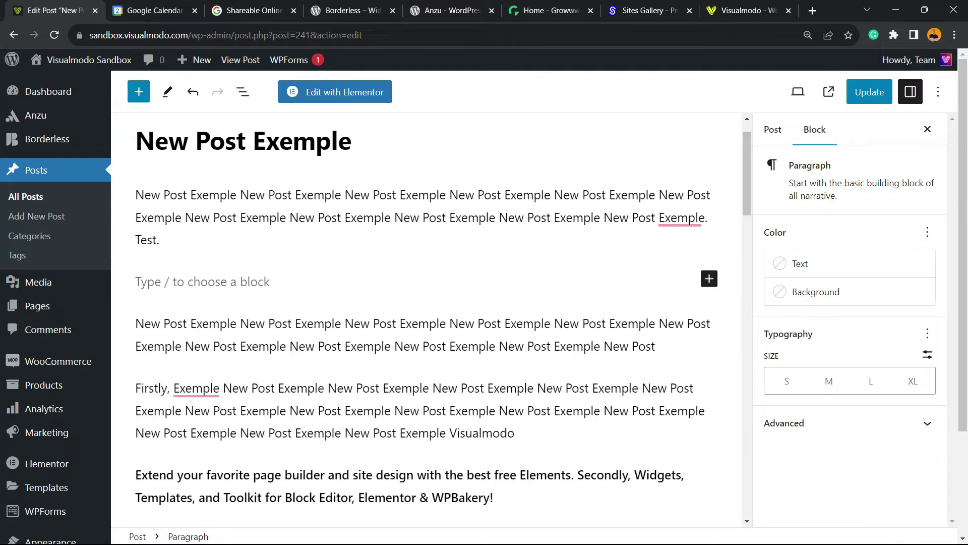
- Search the blocks for "htm", insert a Custom HTML block at the empty paragraph and paste the calendar's iframe embed code into it
left_click(708, 279)
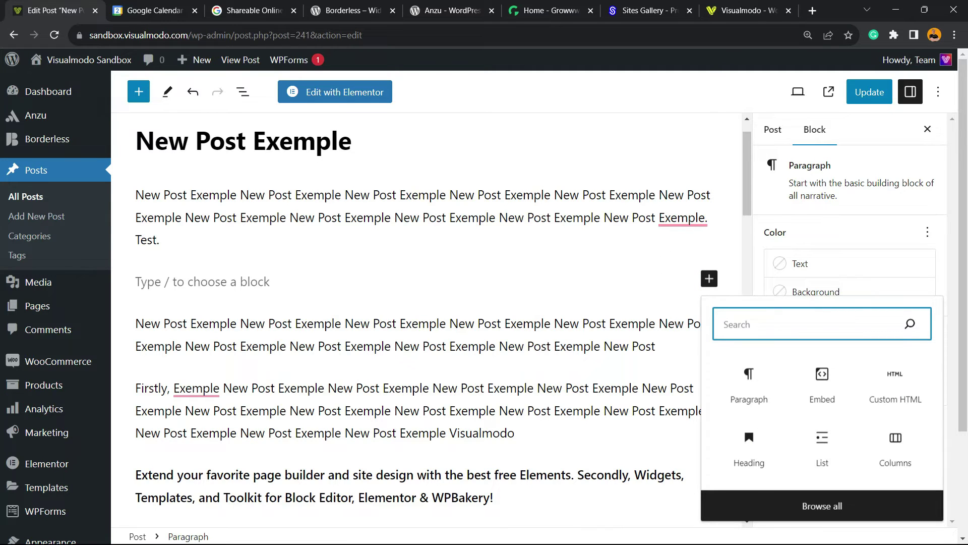
type("ht")
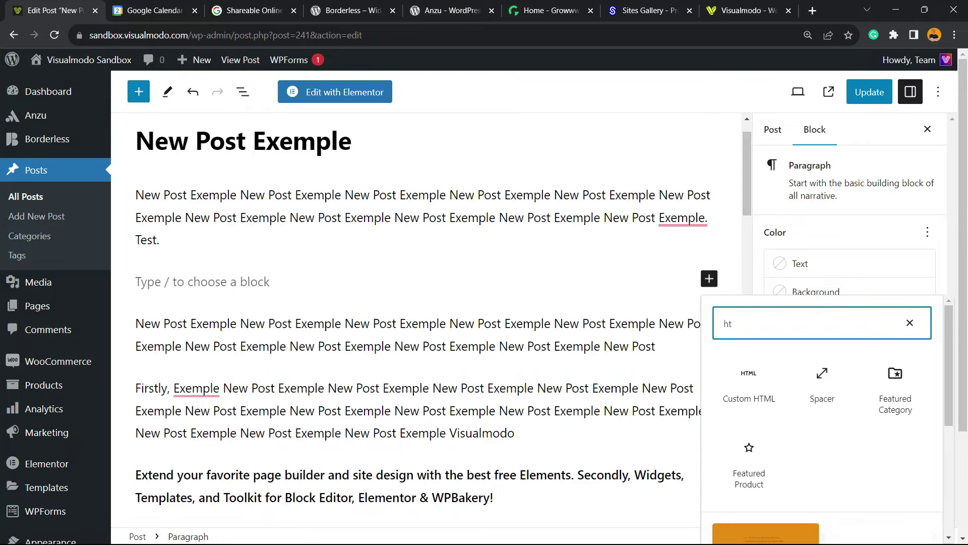
type("m")
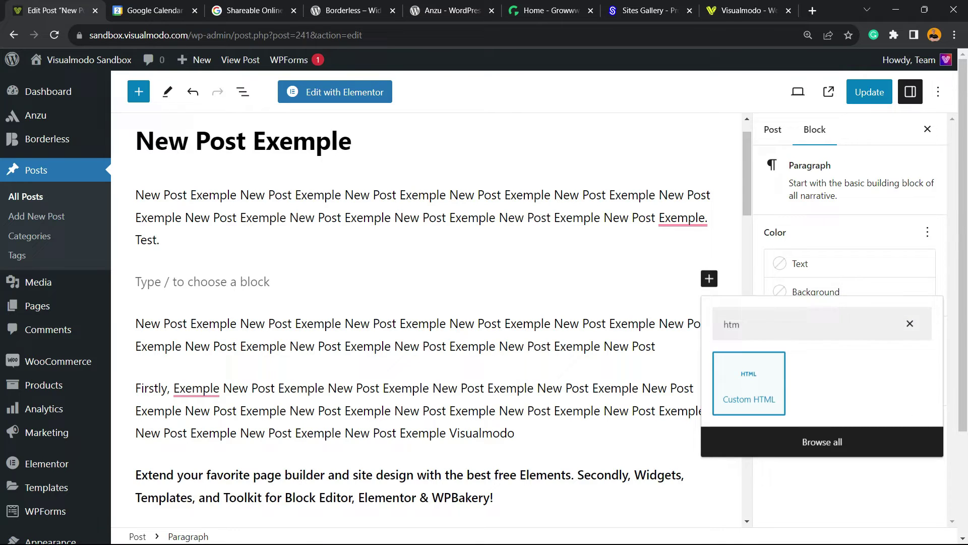
left_click(750, 385)
type("<iframe src=\"https://calendar.google.com/calendar/embed?src=pt.brazilian%23holiday%40group.v.calendar.google.com&ctz=Europe%2FLondon\" style=\"border: 0\" width=\"800\" height=\"600\" frameborder=\"0\" scrolling=\"no\"></iframe>")
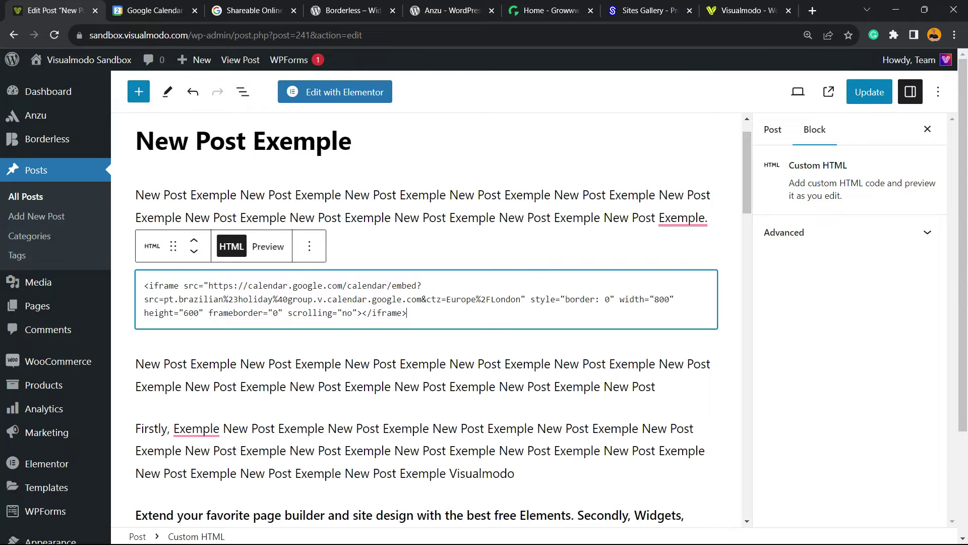
- Update the post and check the embedded calendar on the published page
left_click(869, 92)
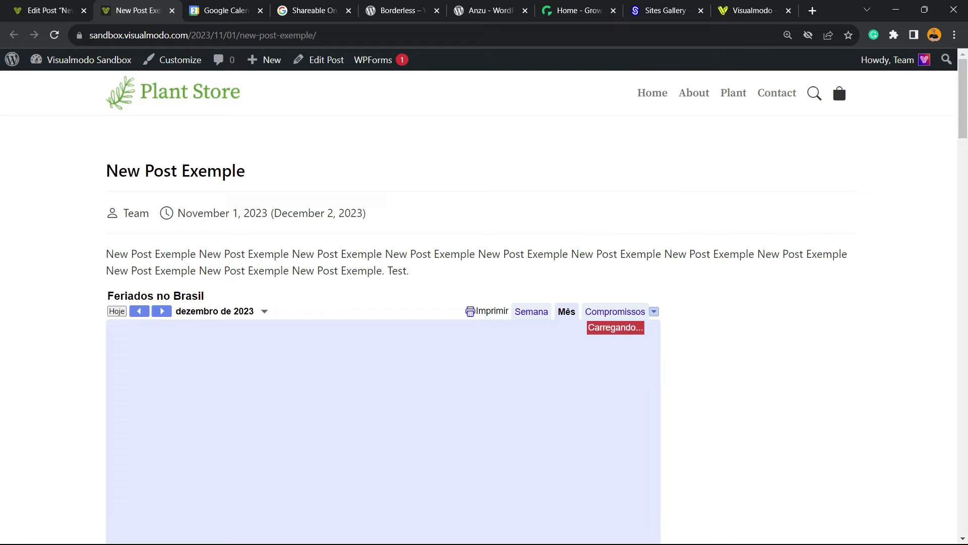
scroll(484, 302, "down", 8)
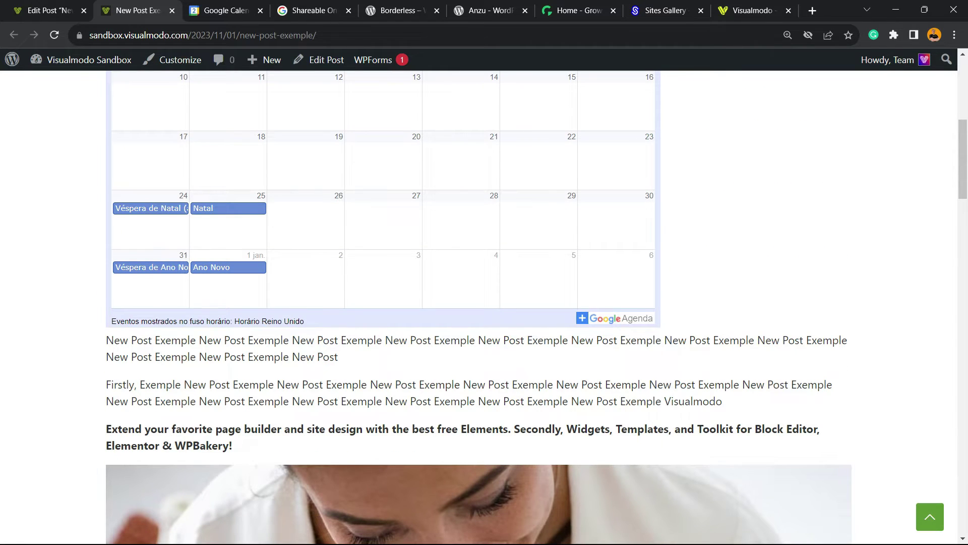
- Return from the published page to the WordPress dashboard and open the page for adding new plugins
scroll(484, 303, "up", 8)
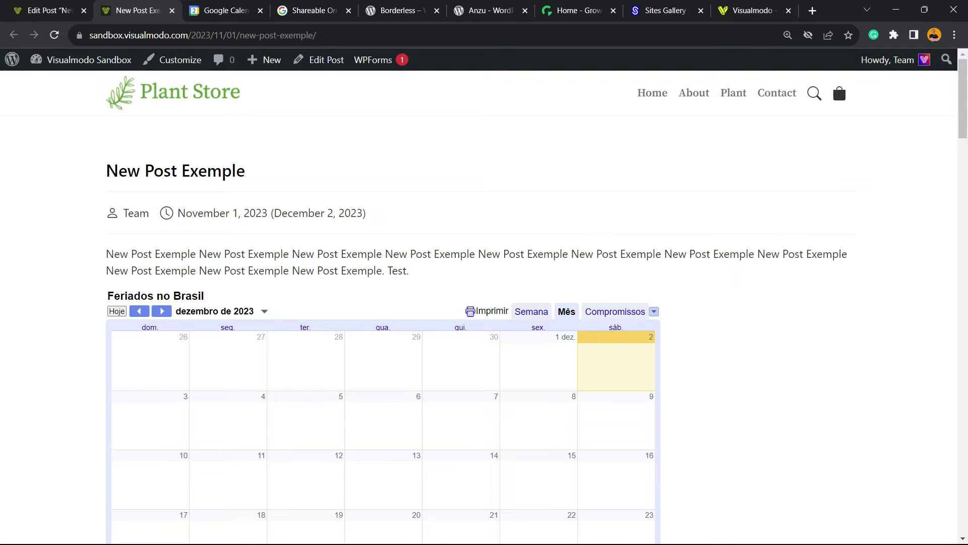
left_click(48, 10)
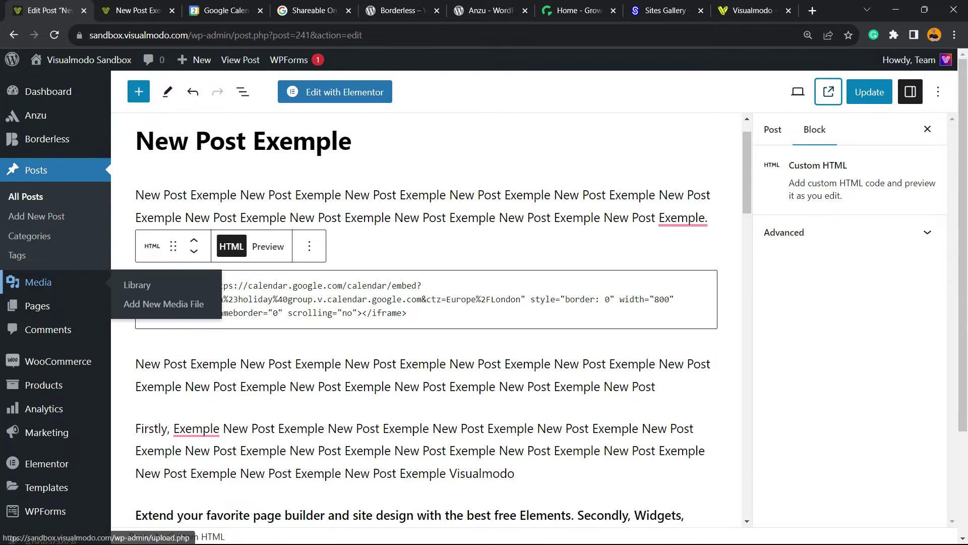
scroll(36, 209, "down", 1)
scroll(36, 205, "down", 2)
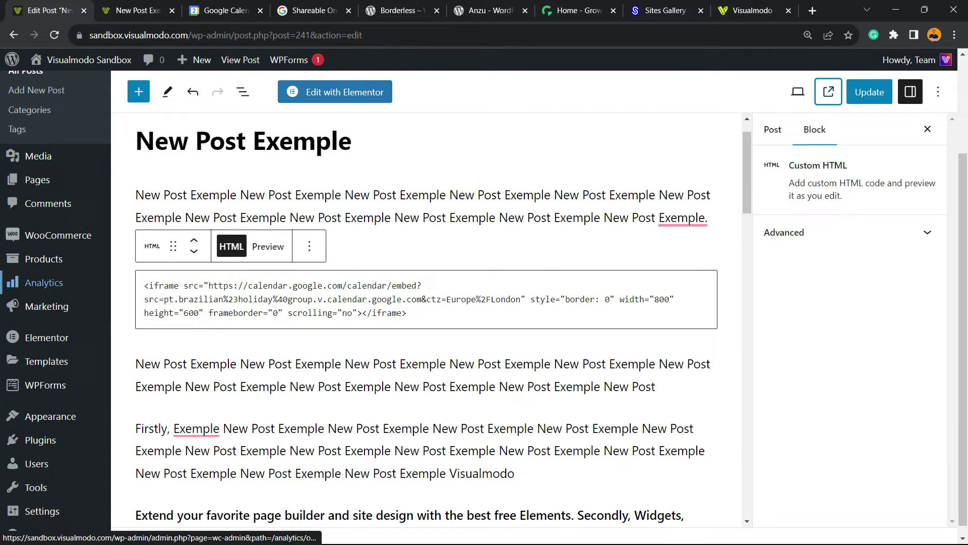
mouse_move(41, 440)
key("ctrl")
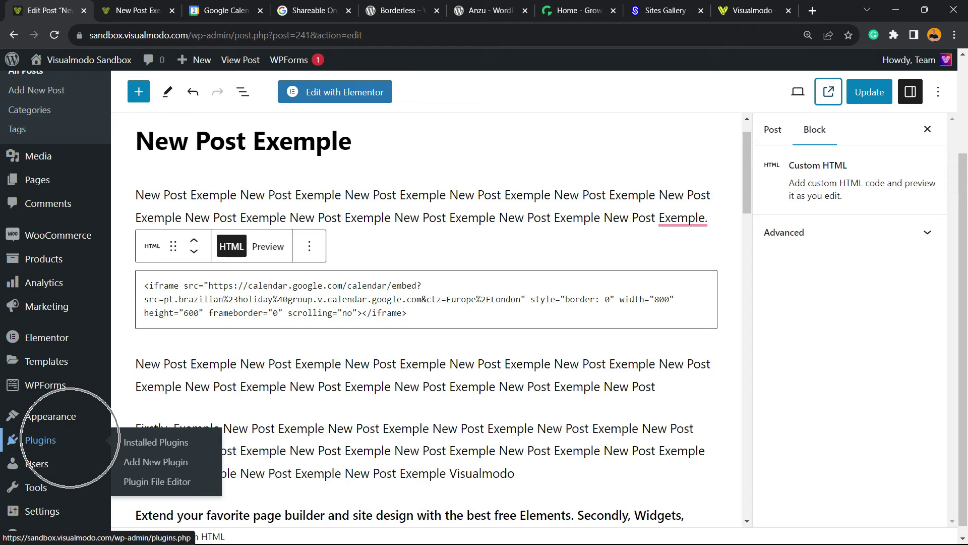
key("ctrl")
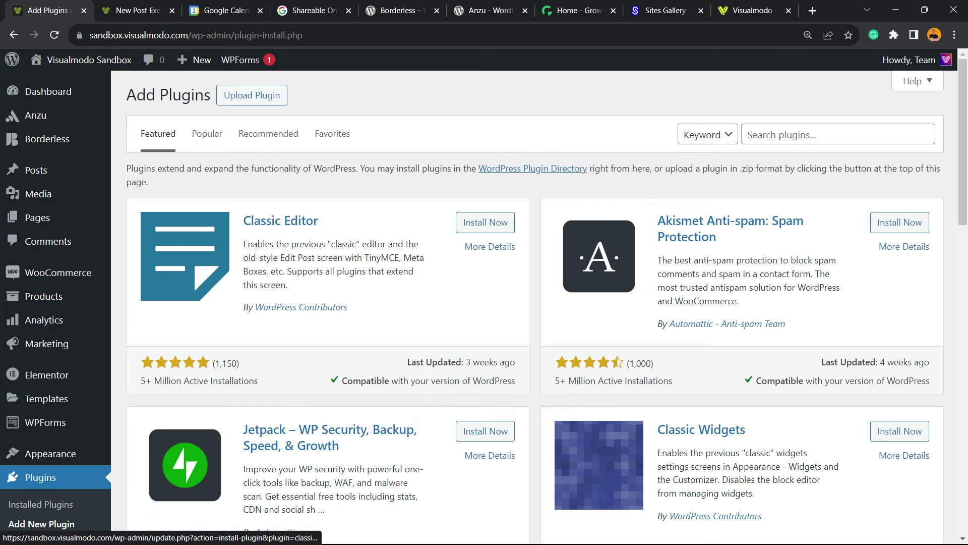
- Search the available plugins by keyword for "embed"
left_click(698, 133)
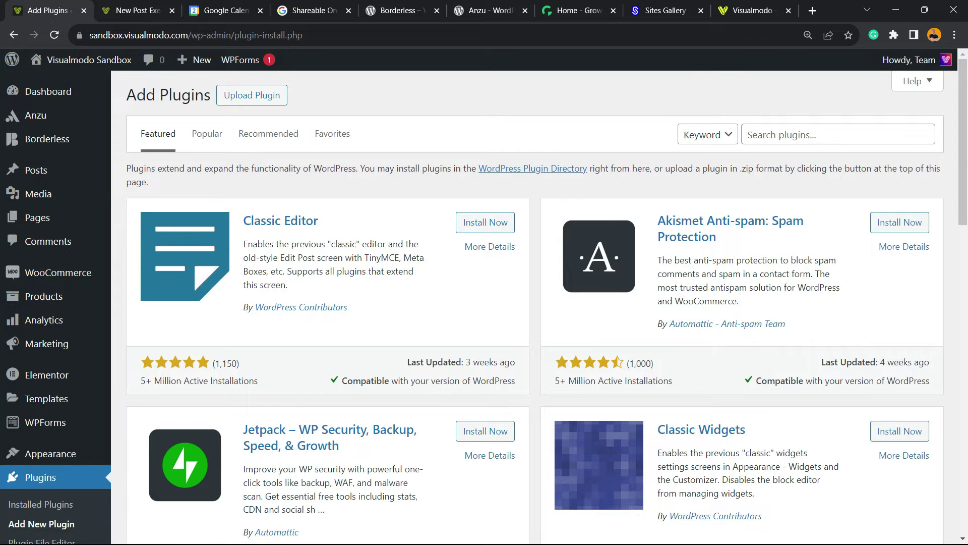
left_click(837, 135)
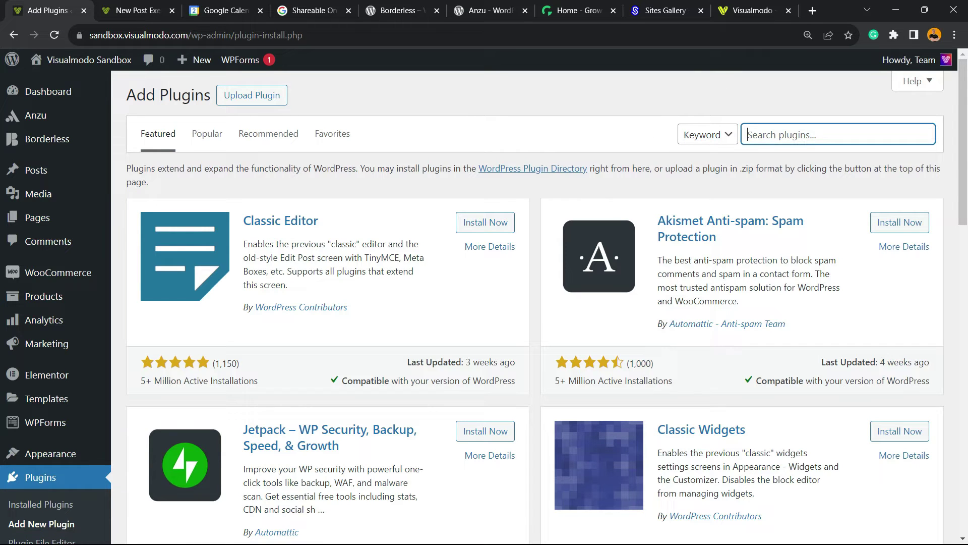
left_click(838, 135)
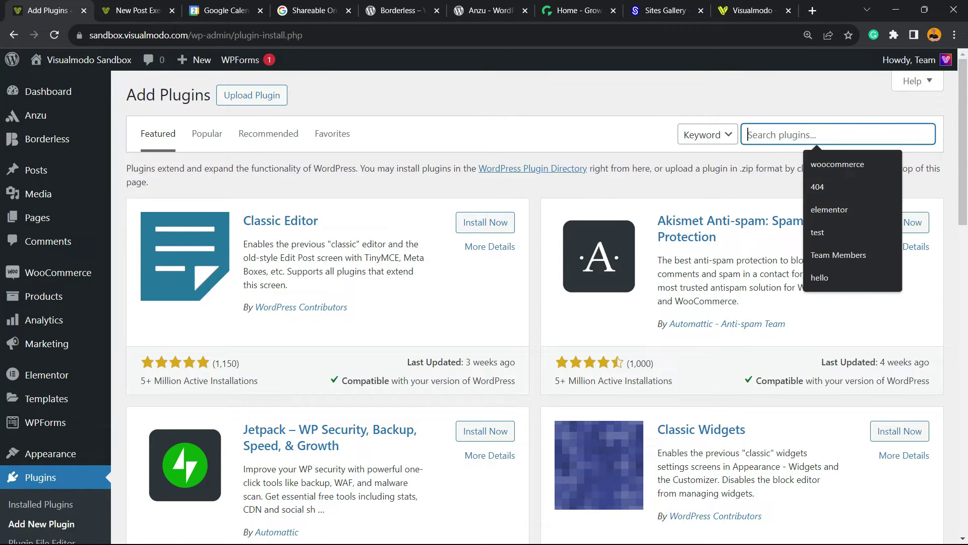
type("emed")
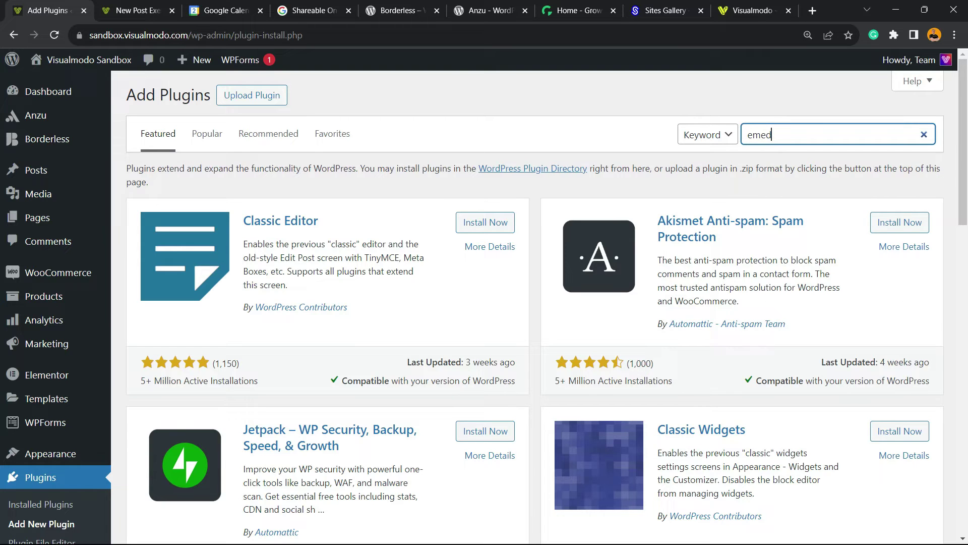
key("ctrl+a")
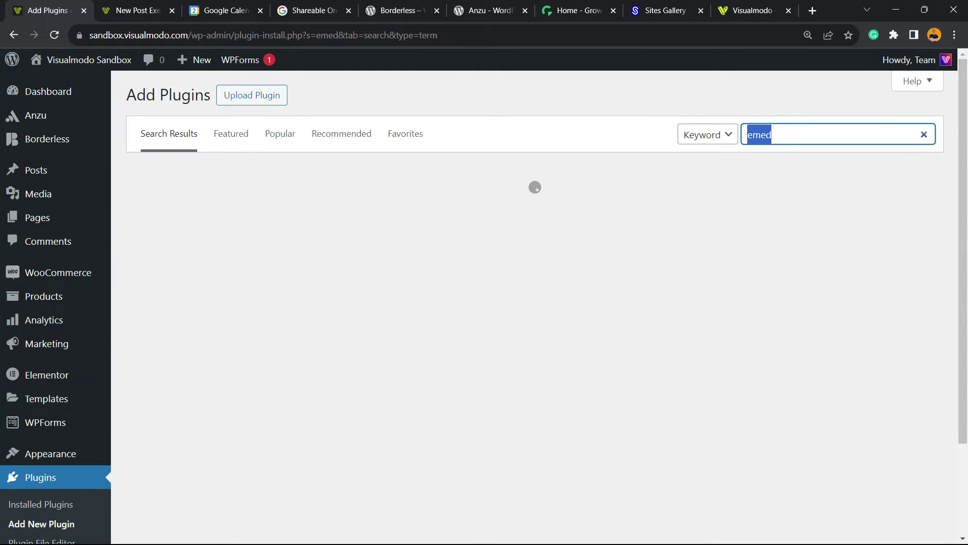
type("e")
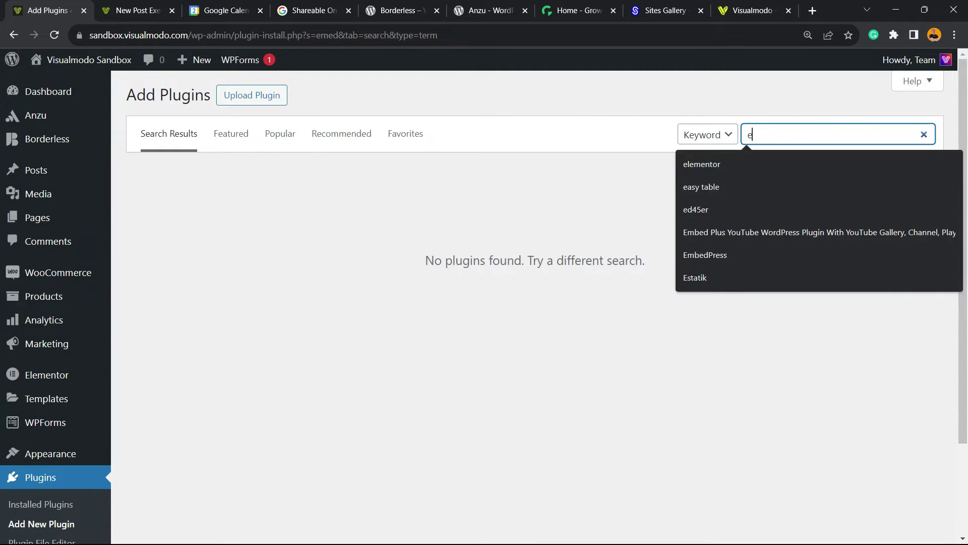
type("mbed")
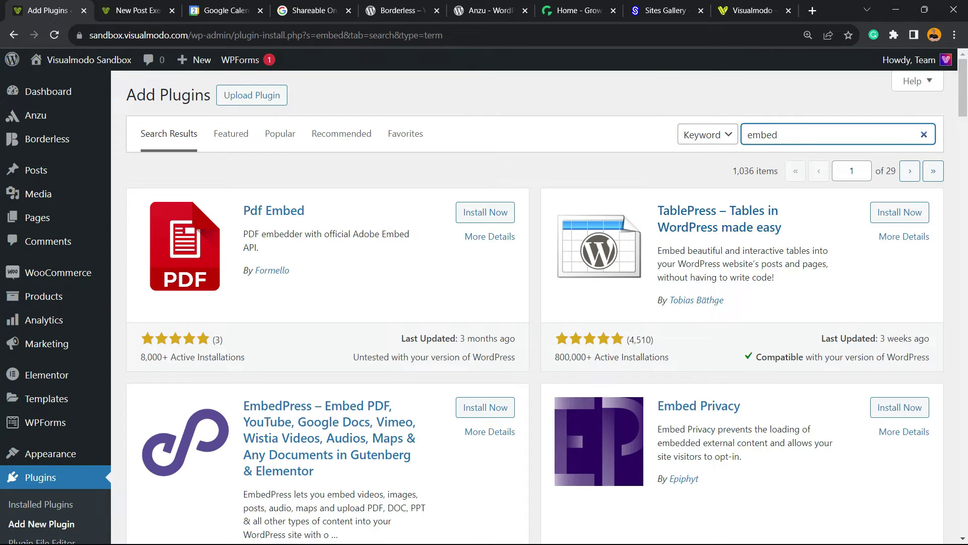
- Install and activate the EmbedPress plugin by WPDeveloper
scroll(185, 315, "down", 2)
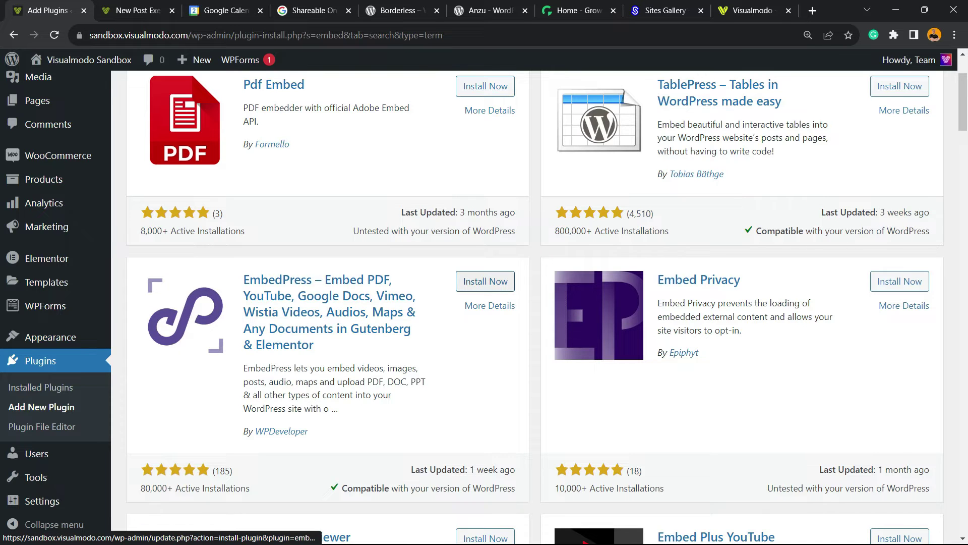
left_click(485, 280)
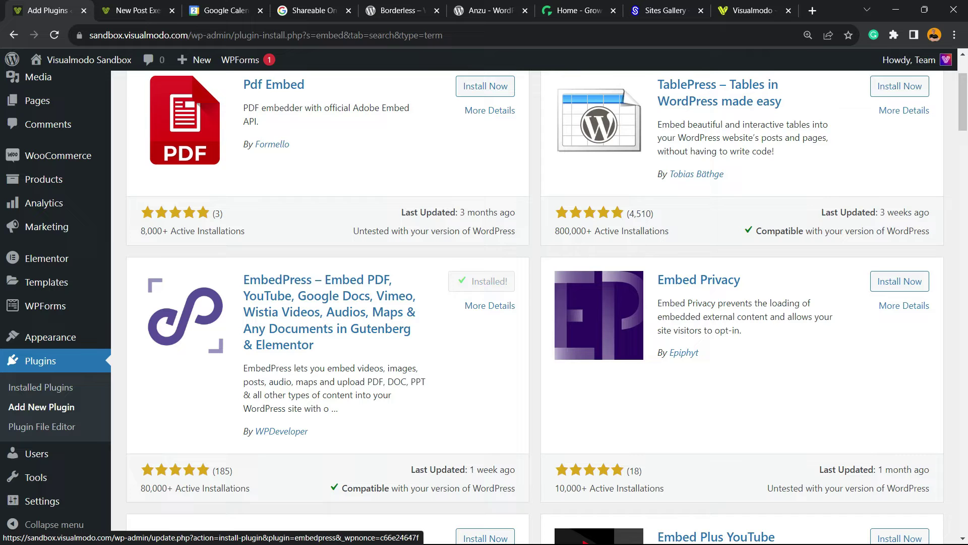
left_click(491, 281)
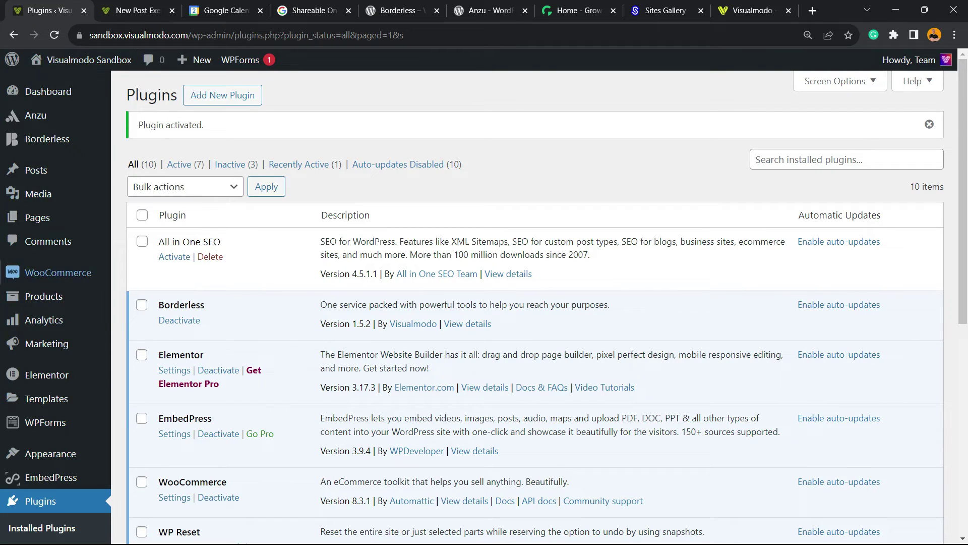
- Open EmbedPress's Sources settings and look through the supported embed sources for Google Calendar
mouse_move(50, 453)
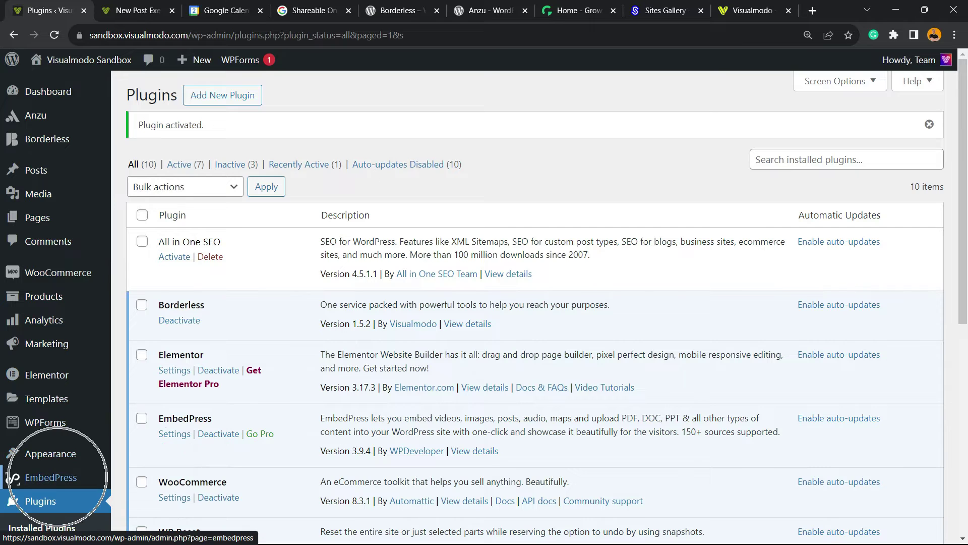
left_click(50, 477)
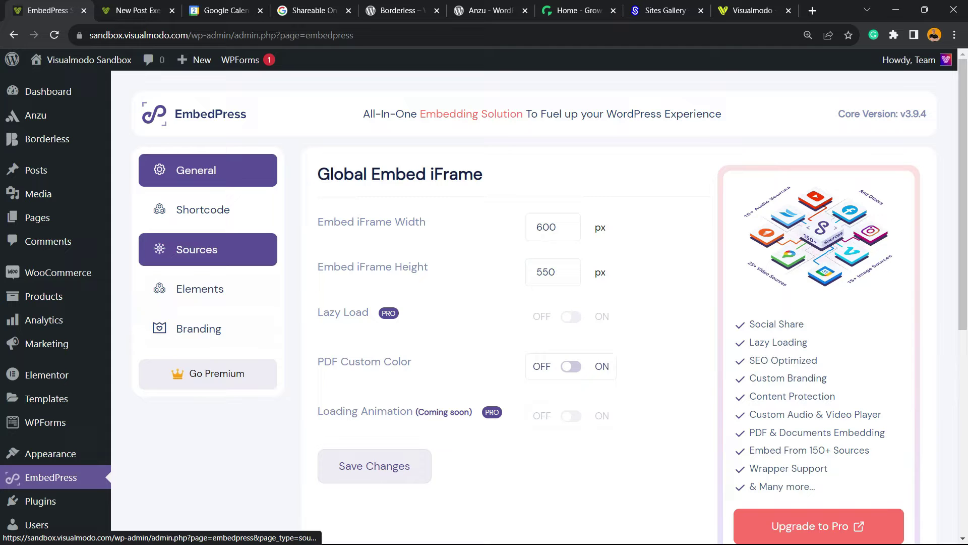
left_click(197, 249)
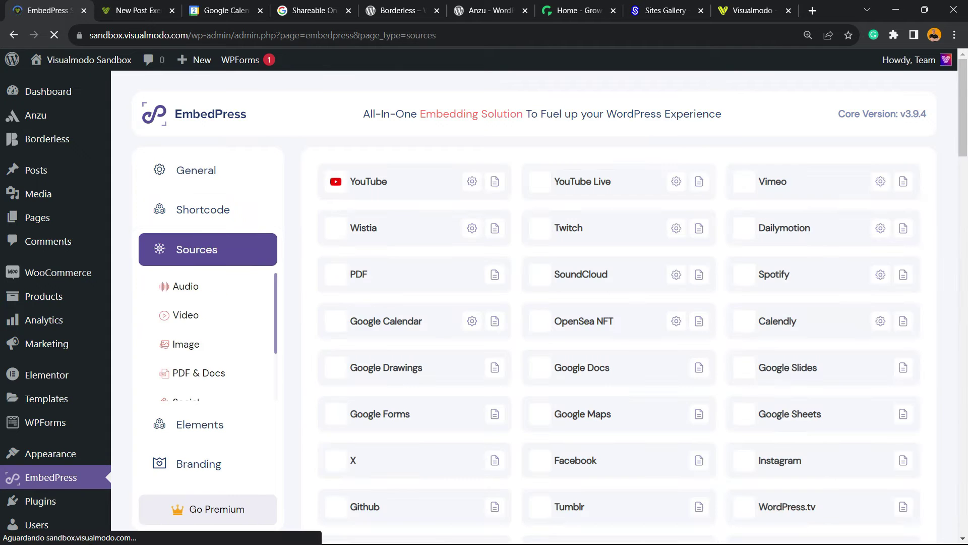
scroll(618, 302, "down", 10)
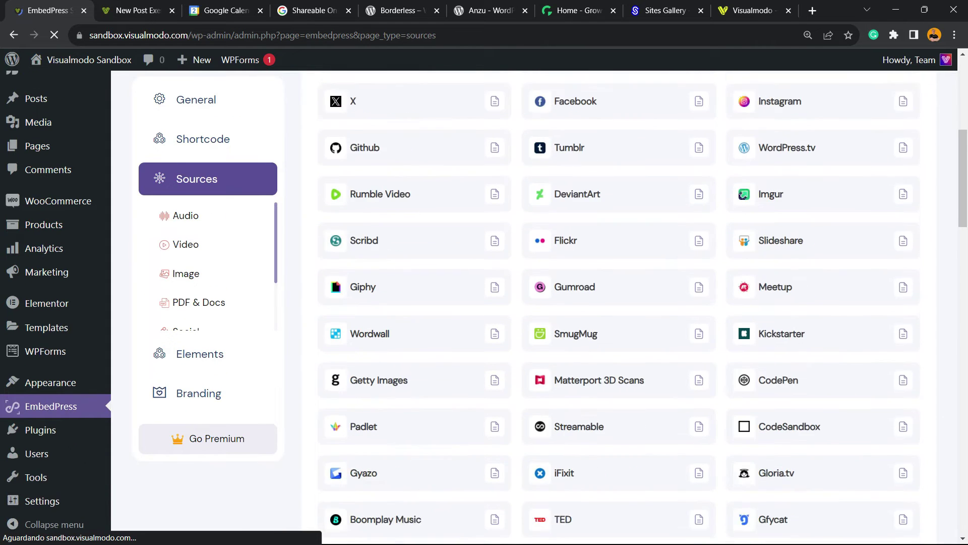
scroll(619, 302, "down", 13)
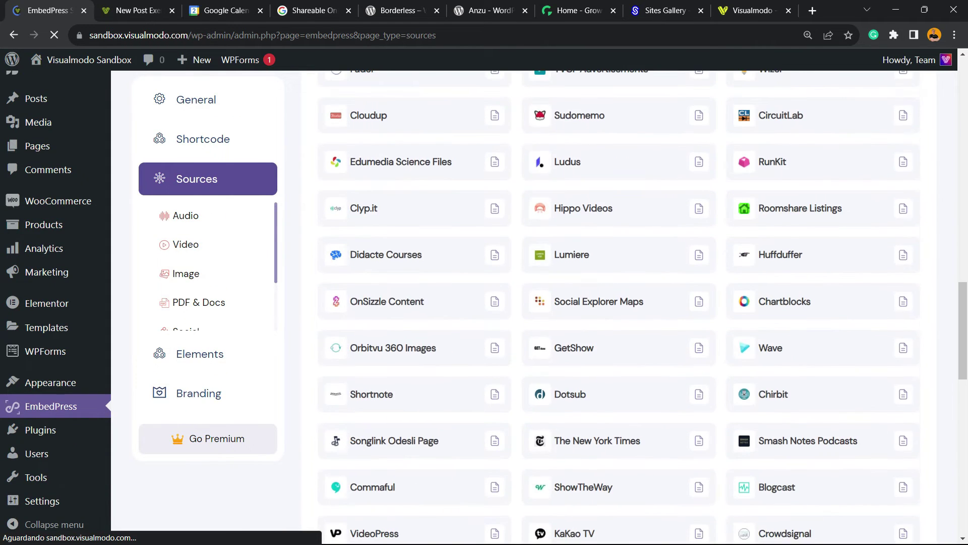
scroll(495, 202, "down", 9)
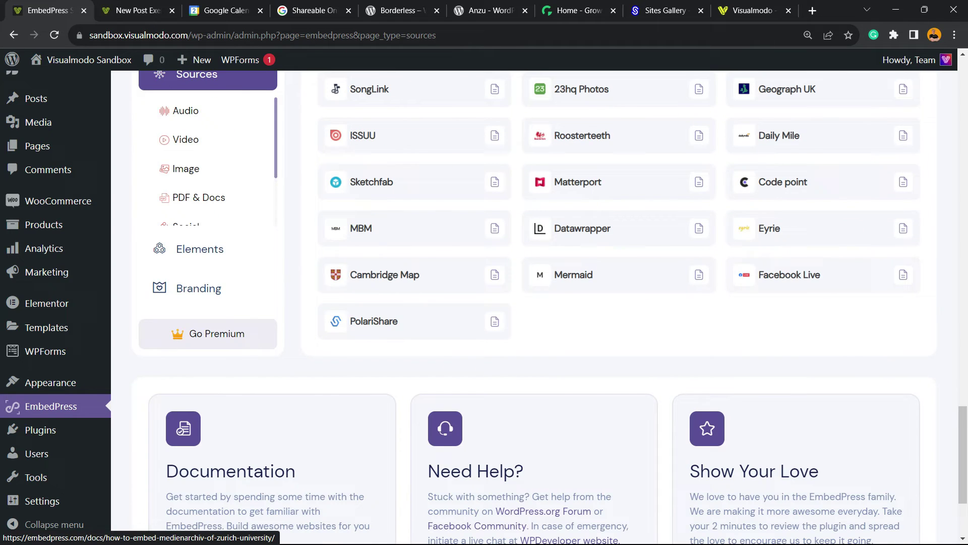
scroll(619, 303, "up", 10)
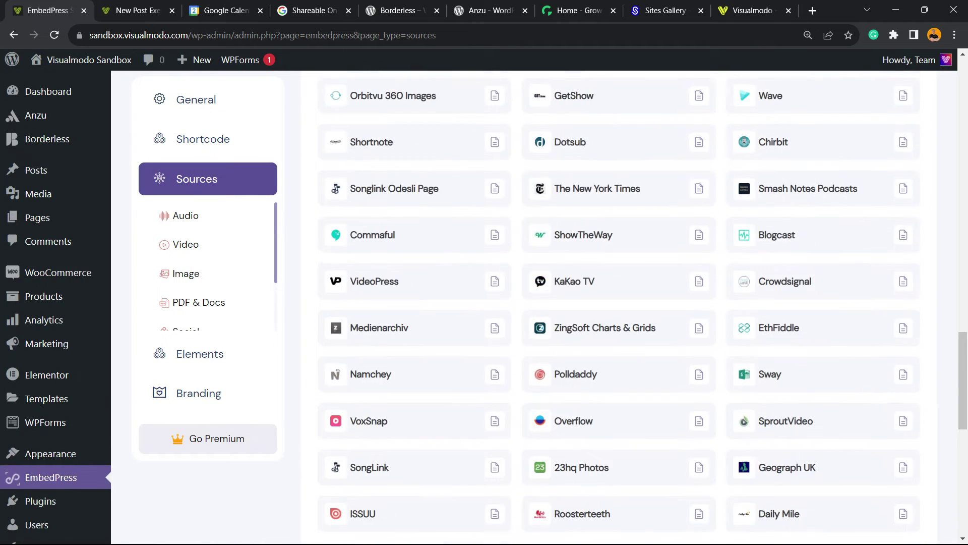
scroll(619, 302, "up", 8)
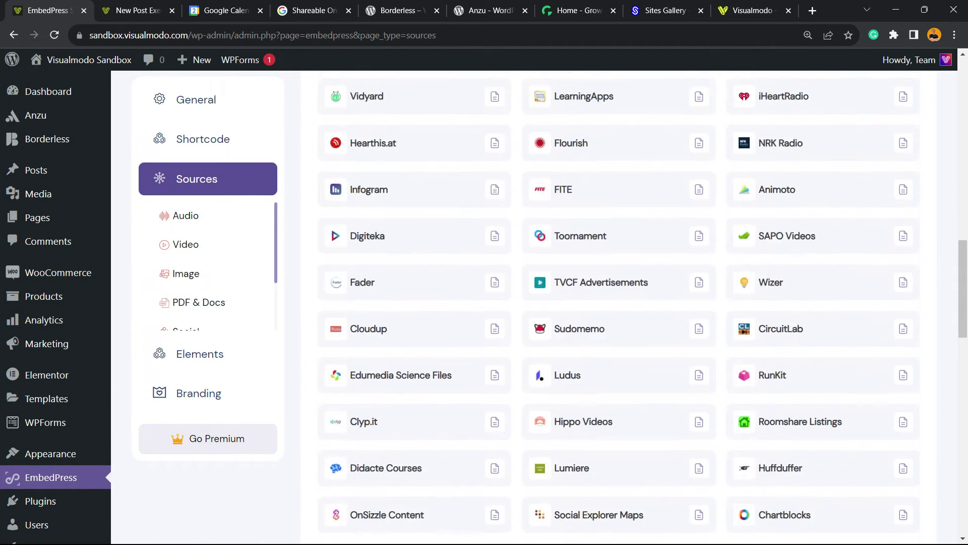
scroll(618, 303, "up", 5)
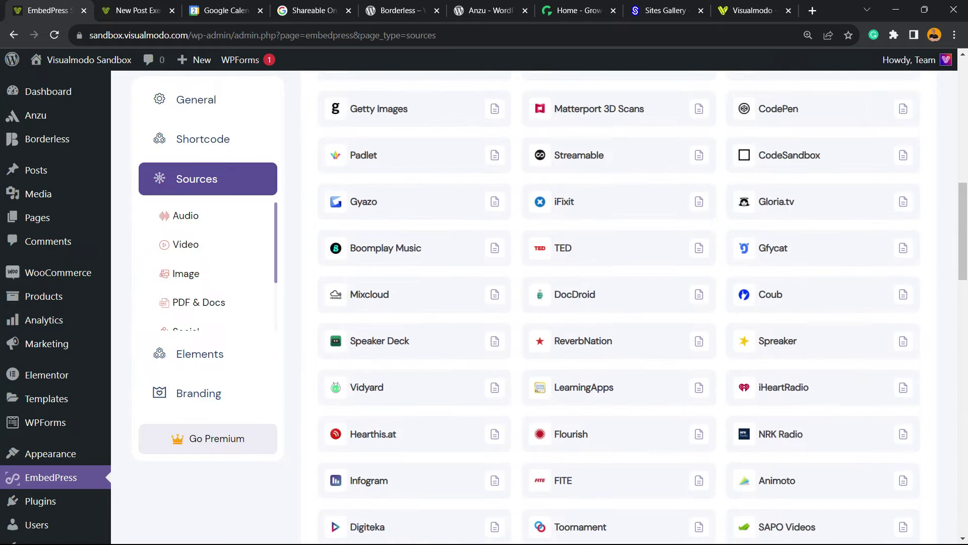
scroll(619, 302, "up", 8)
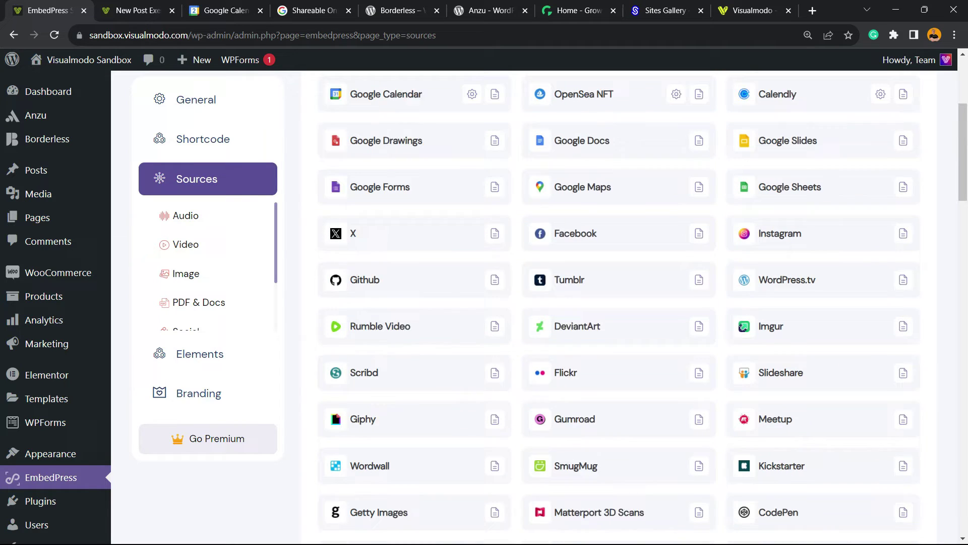
scroll(619, 303, "up", 2)
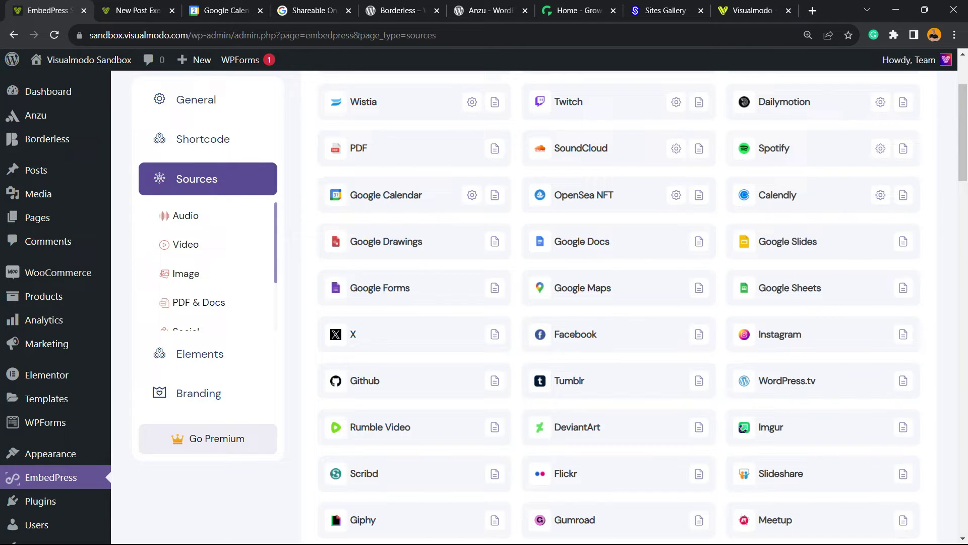
- Open the WordPress posts list, and in Google Calendar's settings copy the public URL of the "Feriados no Brasil" calendar
mouse_move(35, 170)
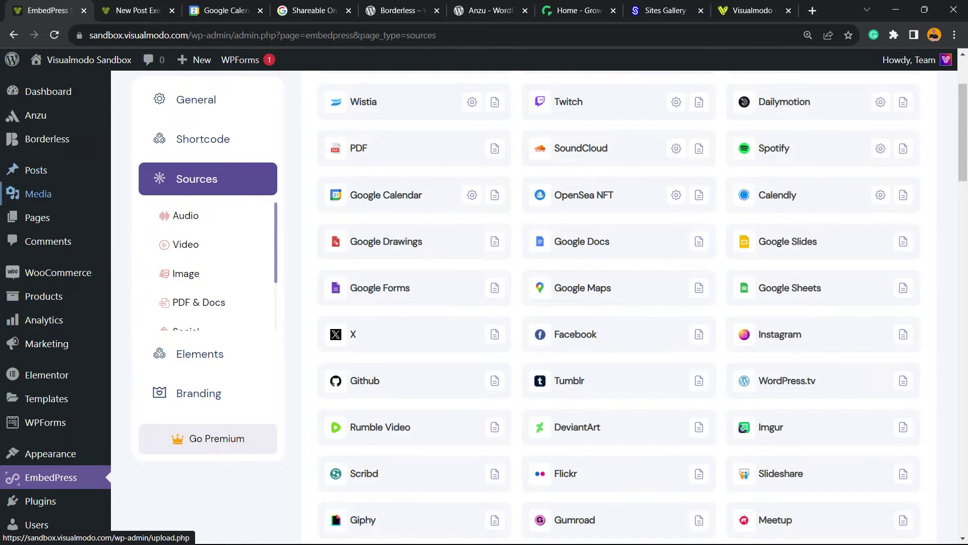
left_click(36, 170)
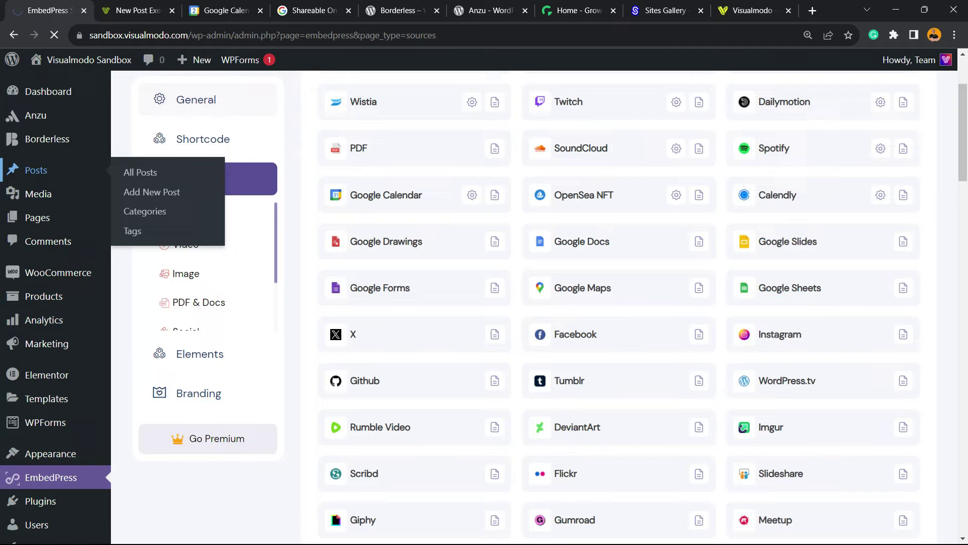
left_click(225, 10)
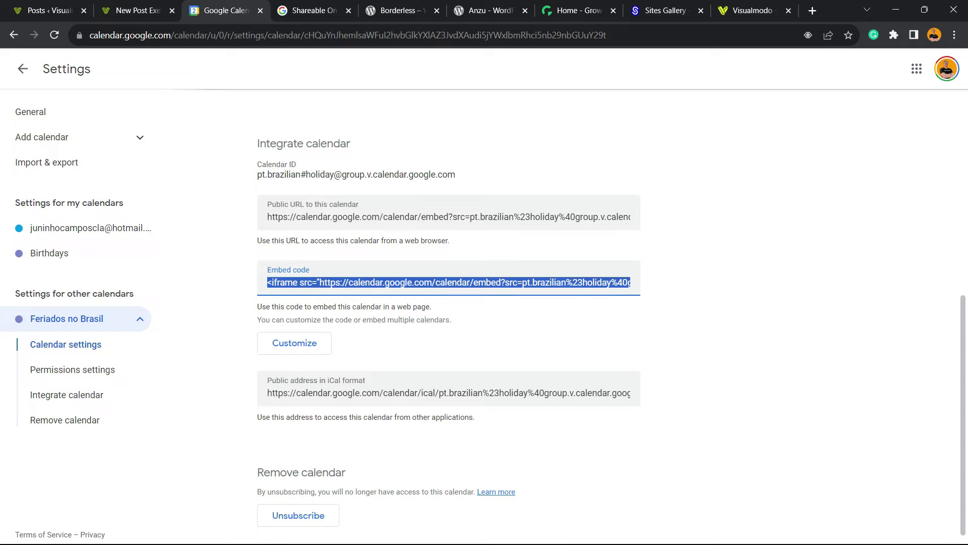
left_click(448, 217)
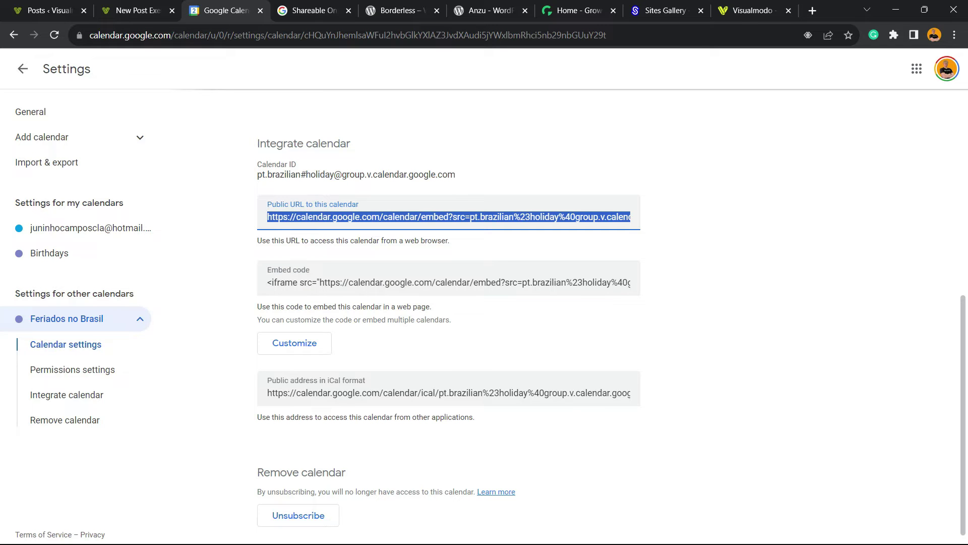
- Back in WordPress, edit the "Hello world!" post published 2023/10/29 and open the block inserter at a new paragraph after its text
left_click(135, 10)
left_click(49, 10)
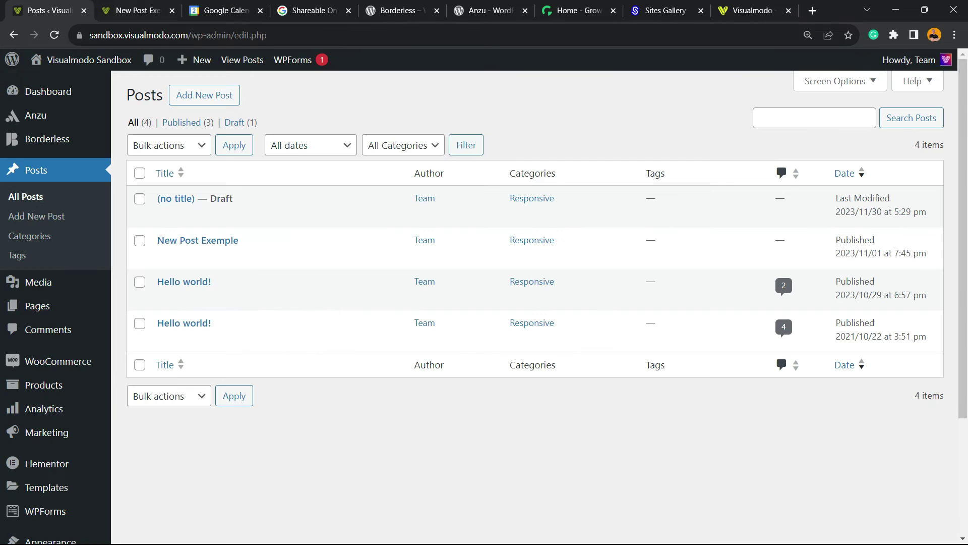
left_click(184, 282)
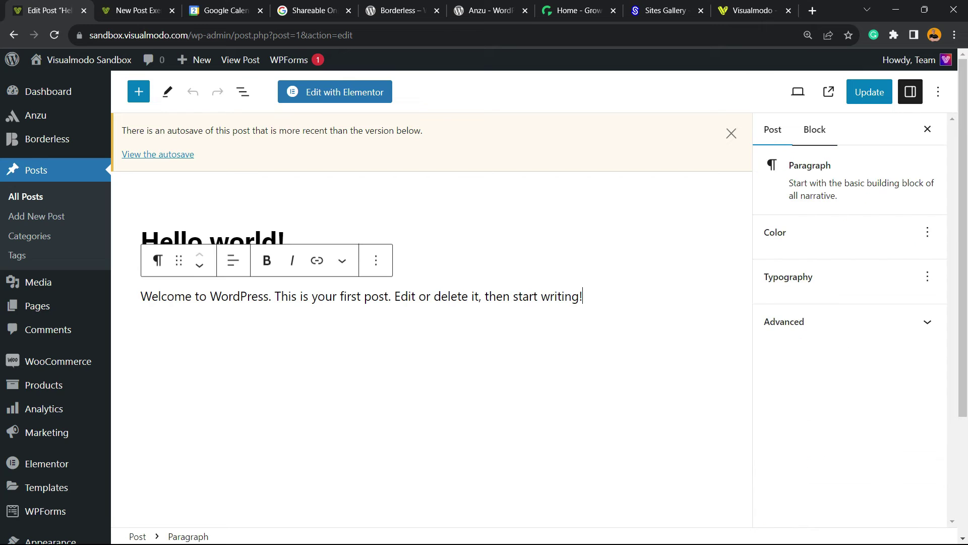
key("Return")
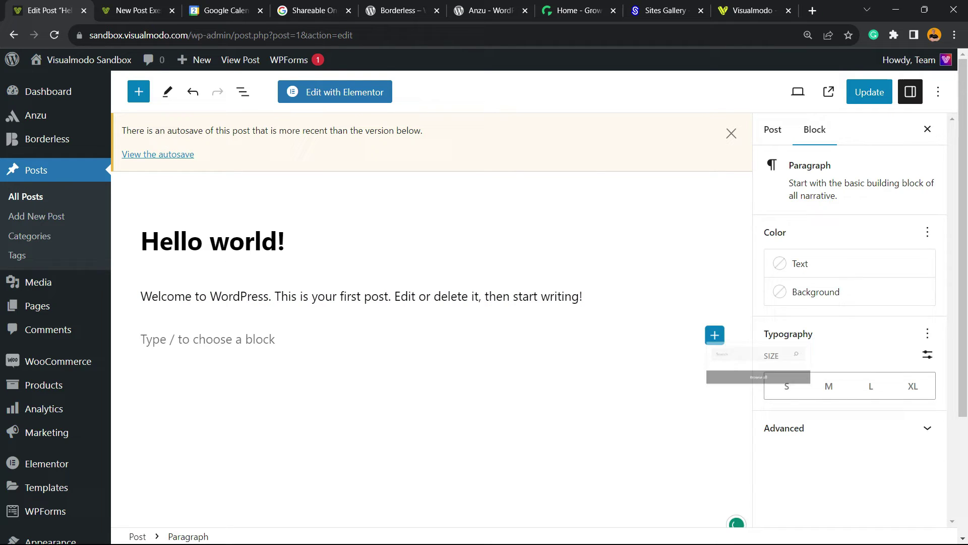
left_click(714, 334)
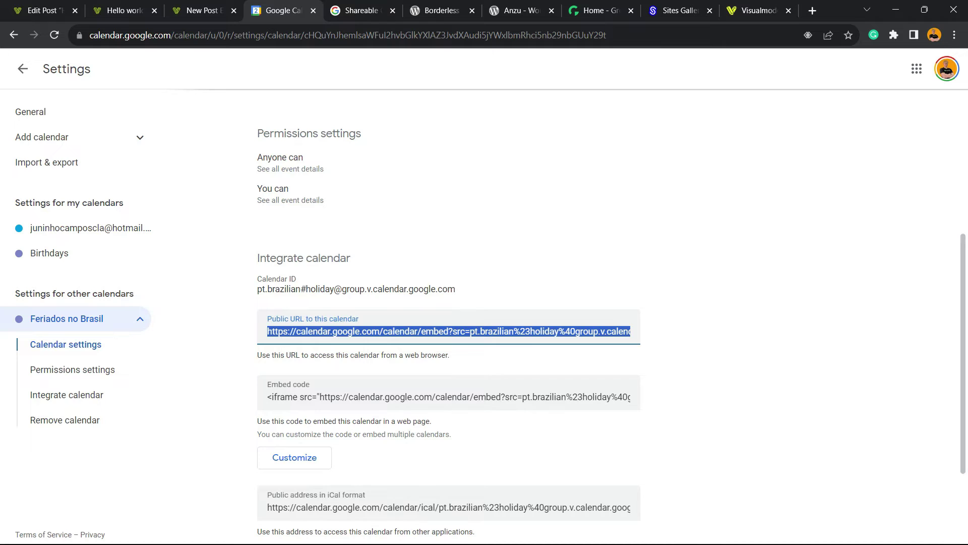
- Switch to the published "Hello world!" post to check the embedded calendar
left_click(112, 9)
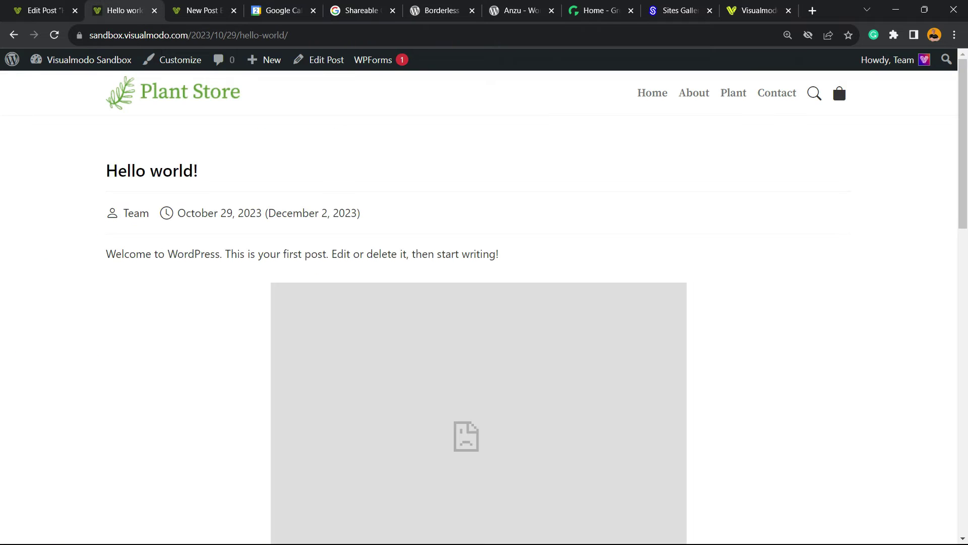
- Back in the post editor, insert a Google Calendar block below the welcome paragraph and embed the copied public calendar URL in it
key("ctrl+1")
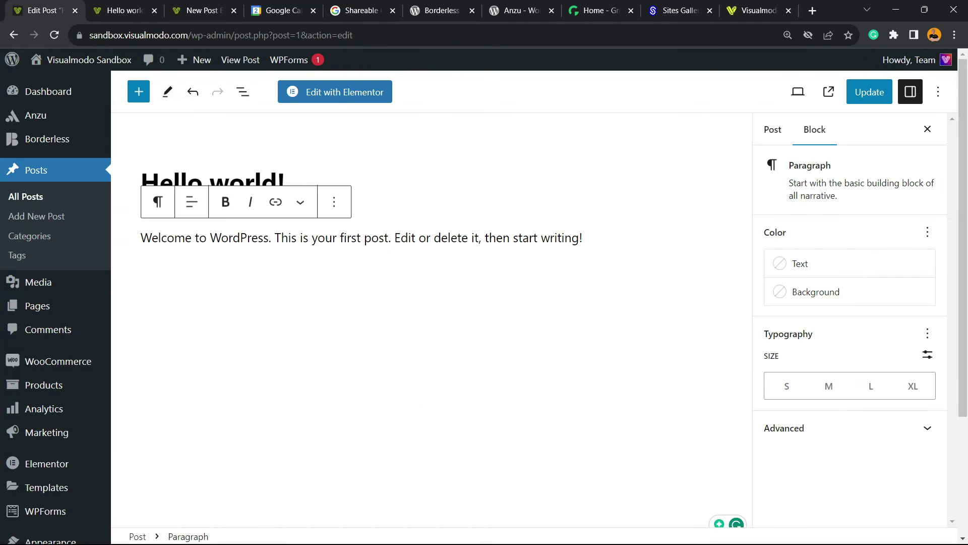
left_click(432, 343)
left_click(714, 277)
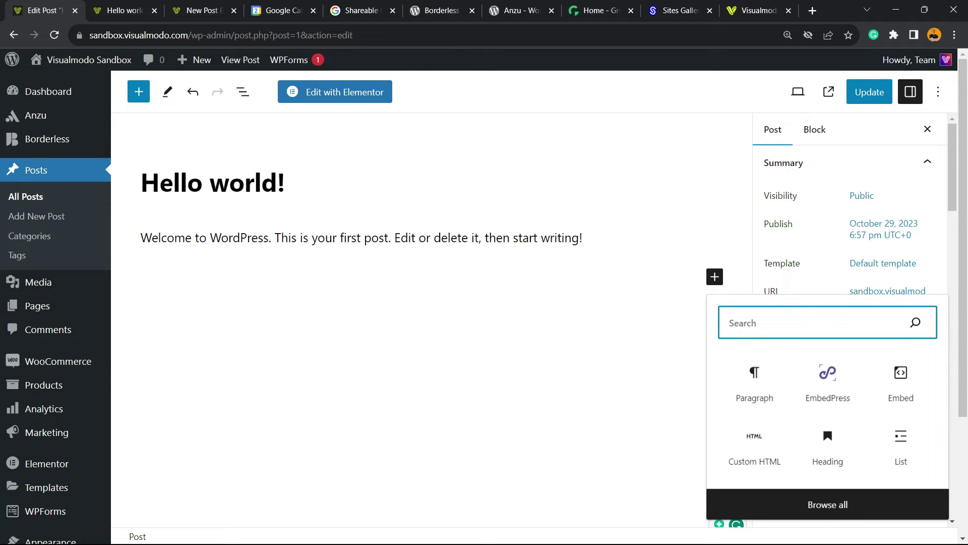
type("google c")
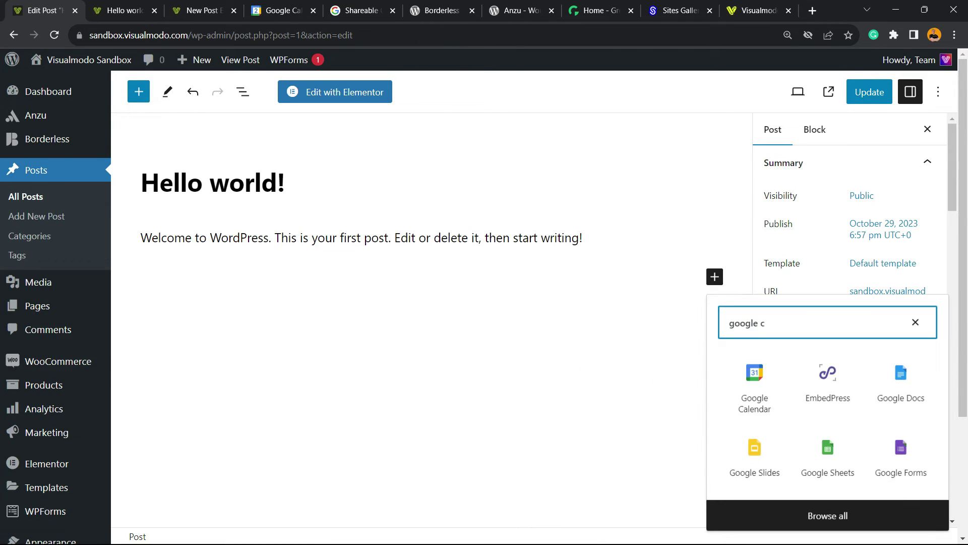
left_click(755, 387)
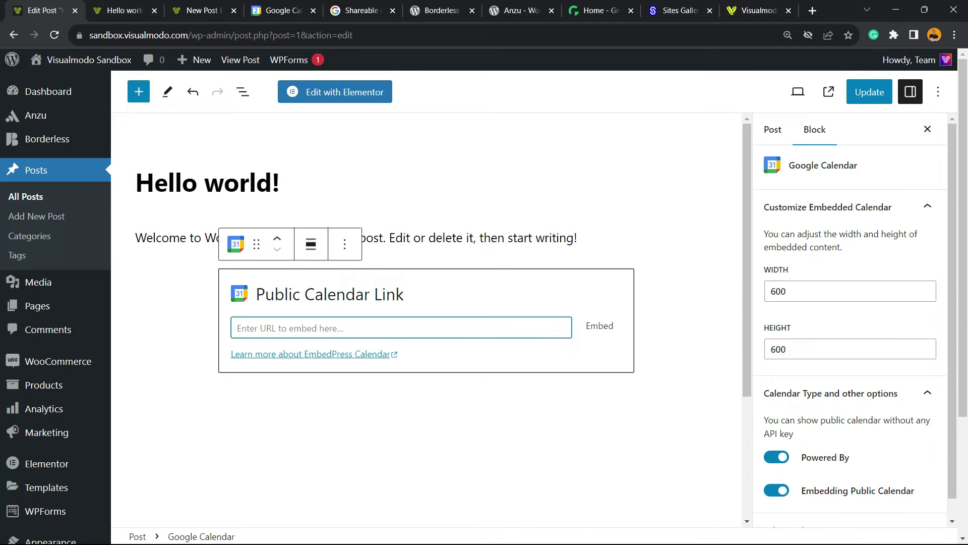
key("ctrl+v")
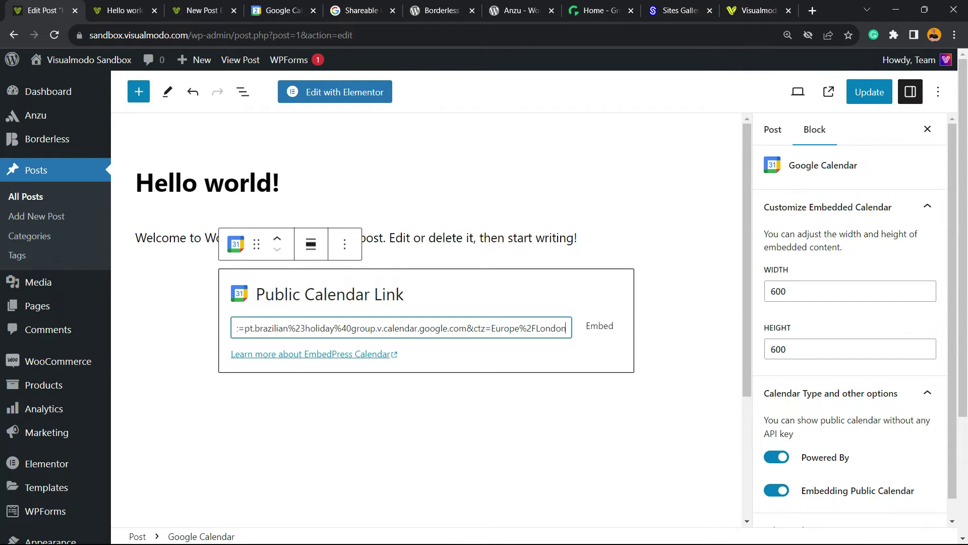
left_click(599, 326)
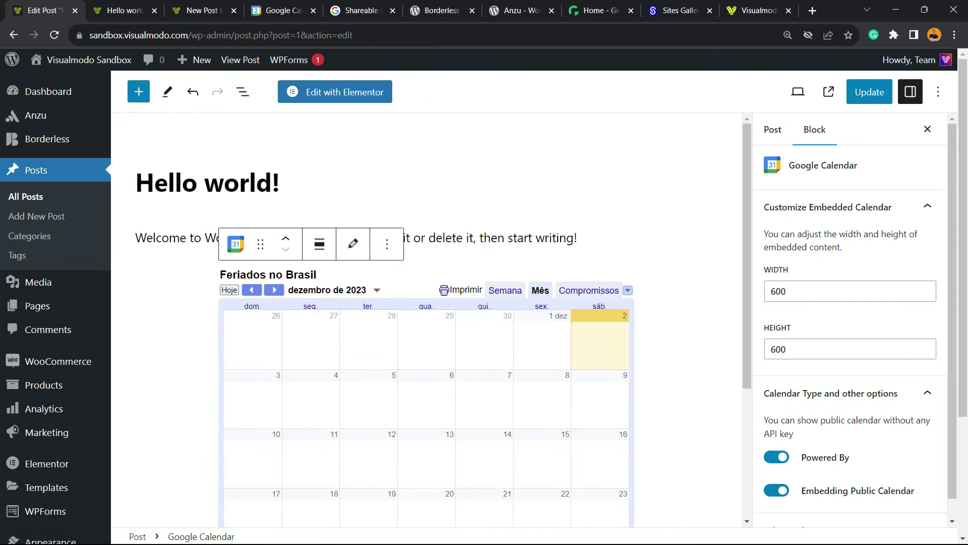
- Update the post, switch to the published "Hello world!" page and reload it to check the embedded calendar
left_click(869, 92)
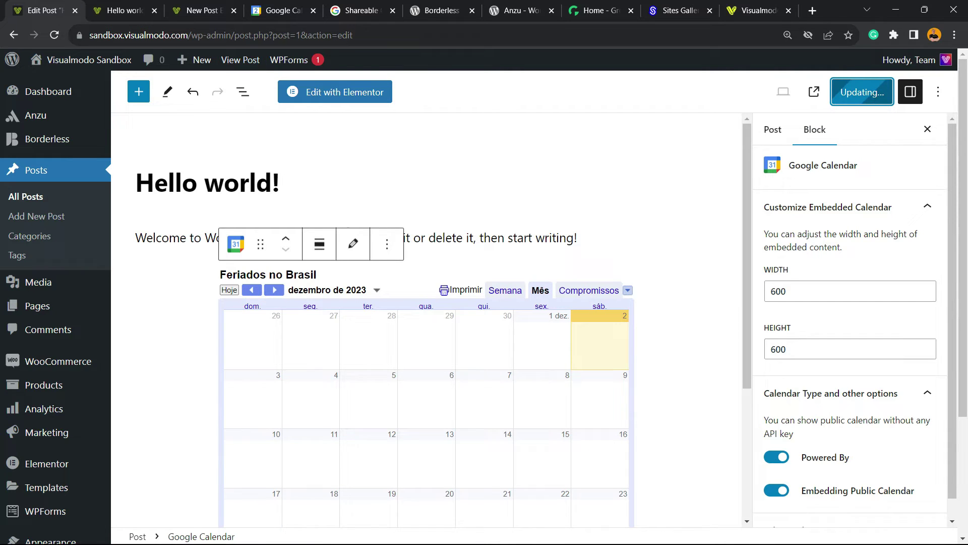
left_click(125, 11)
key("F5")
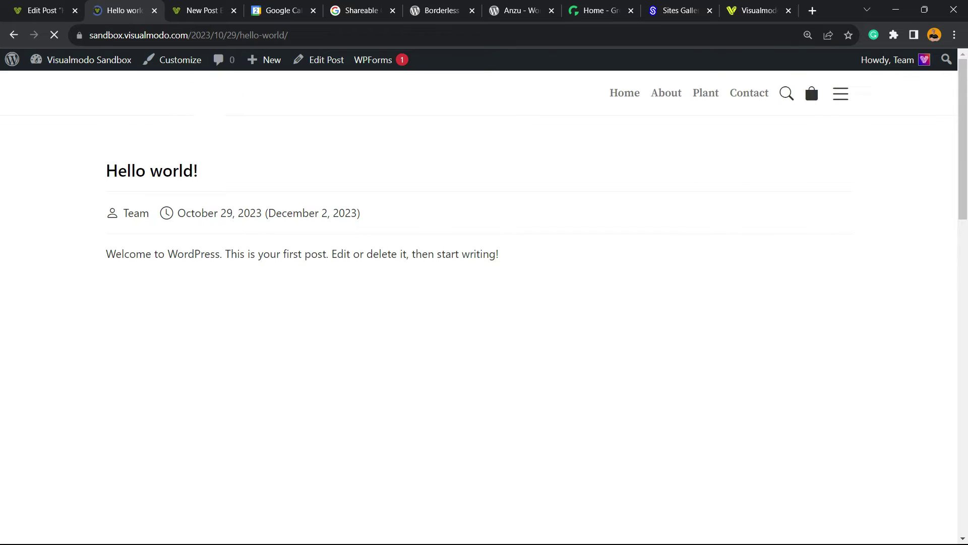
scroll(269, 212, "down", 1)
scroll(269, 168, "down", 5)
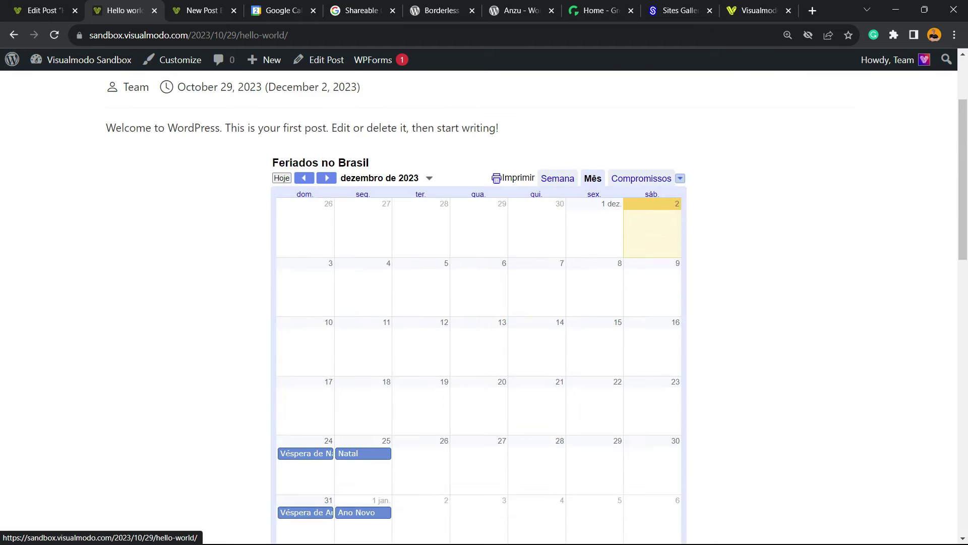
scroll(269, 168, "up", 4)
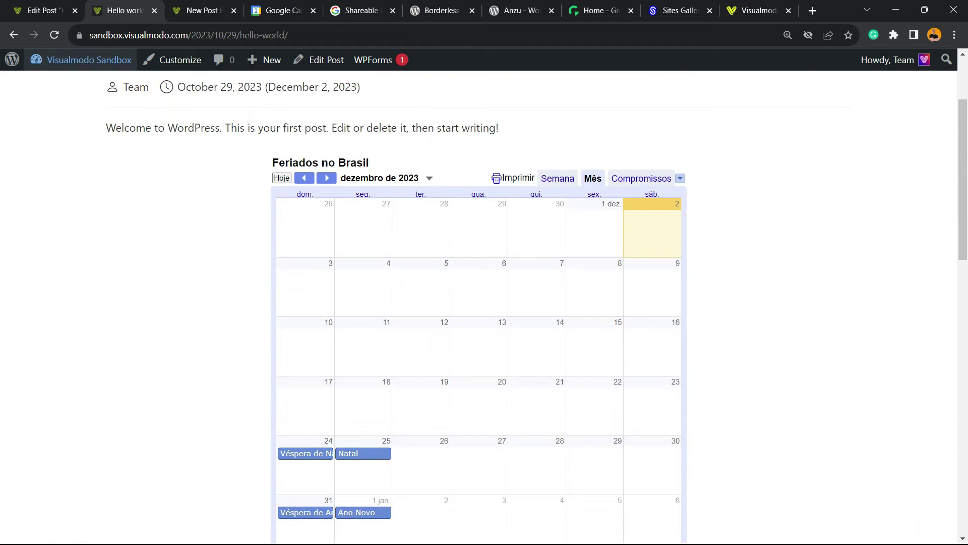
- Return to the post editor and set the embedded calendar's width and height to 800 each
left_click(44, 10)
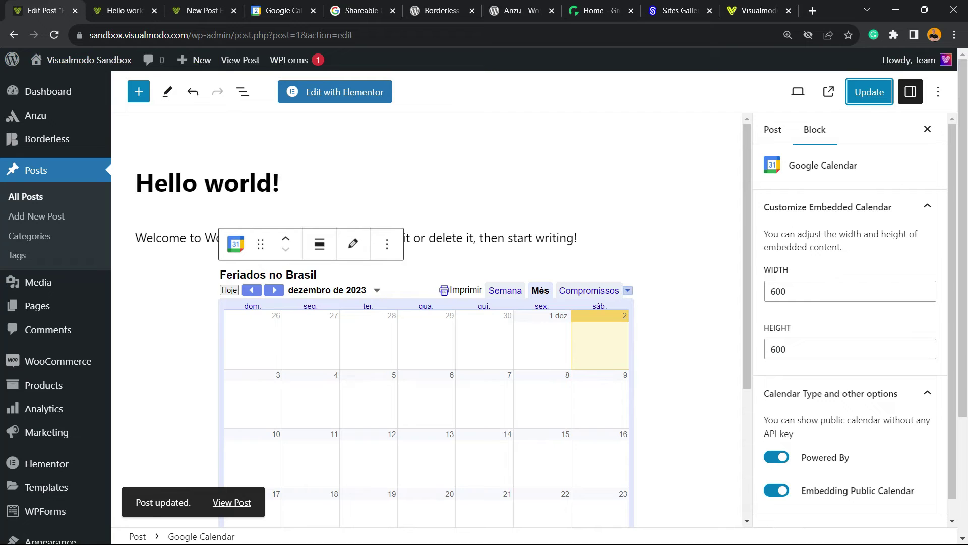
left_click_drag(770, 291, 776, 291)
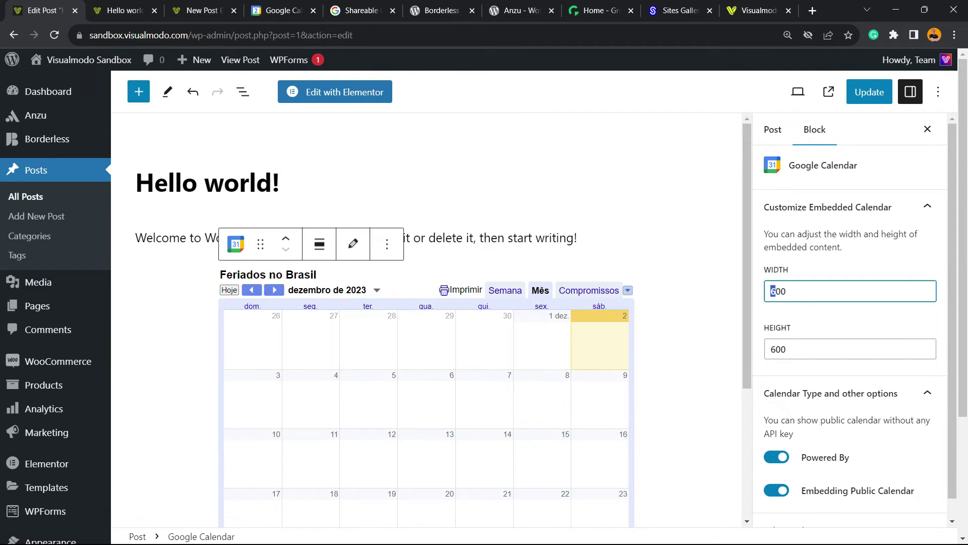
type("8")
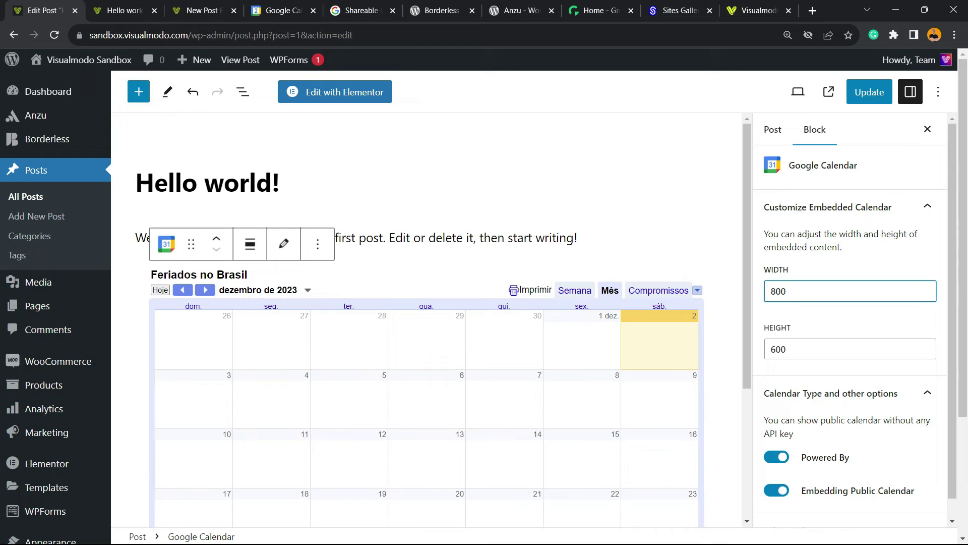
left_click_drag(770, 349, 776, 349)
type("8")
scroll(426, 323, "down", 6)
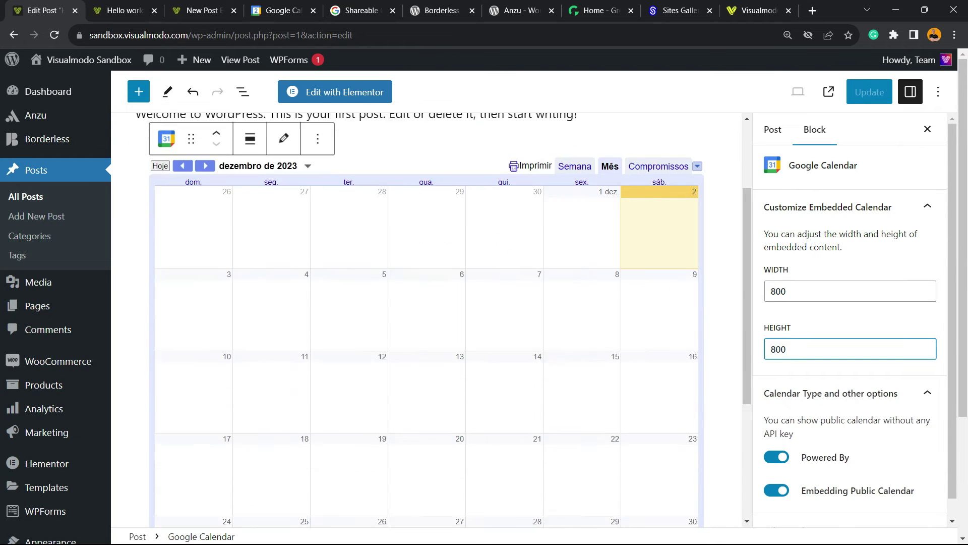
scroll(426, 322, "up", 2)
scroll(849, 348, "down", 1)
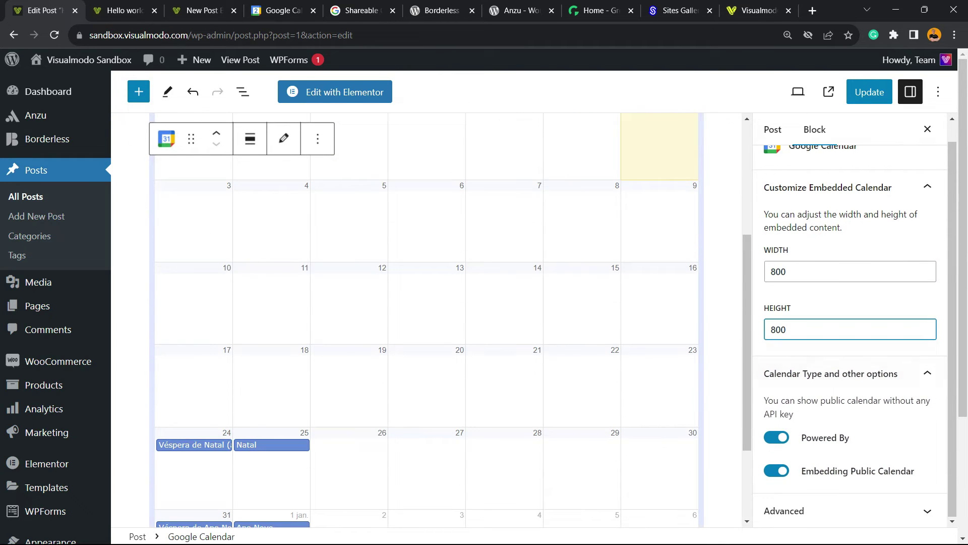
- Turn off Powered By for the calendar block, and switch Embedding Public Calendar off and back on
left_click(777, 437)
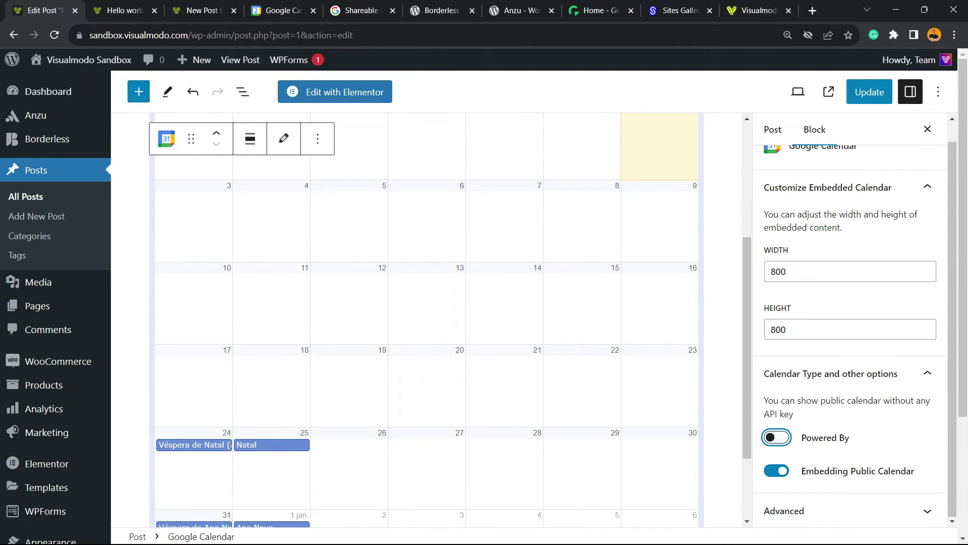
left_click(776, 471)
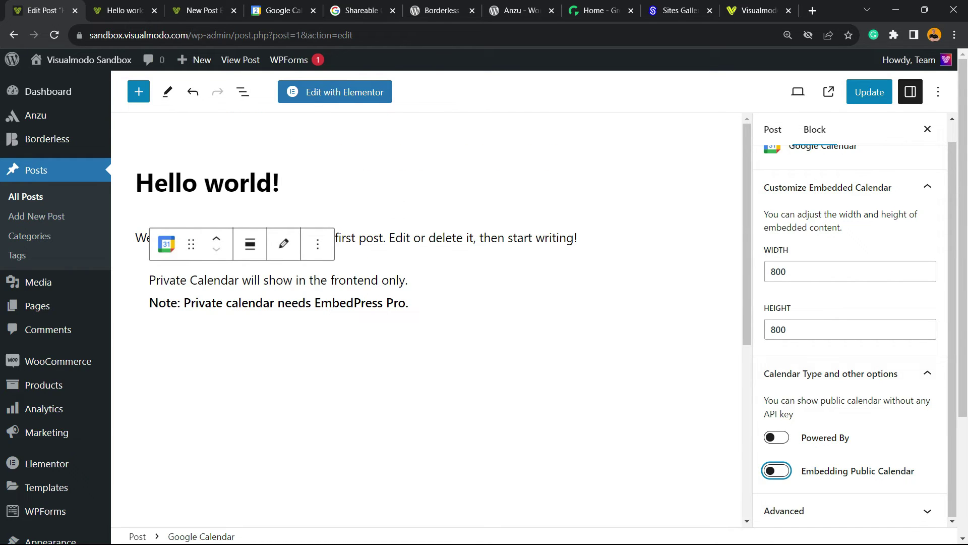
left_click(777, 471)
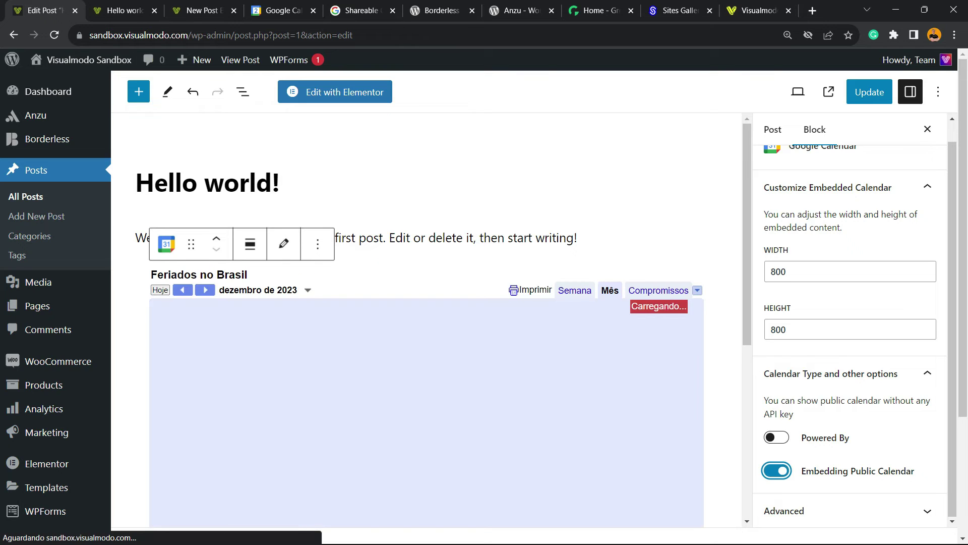
scroll(831, 373, "down", 3)
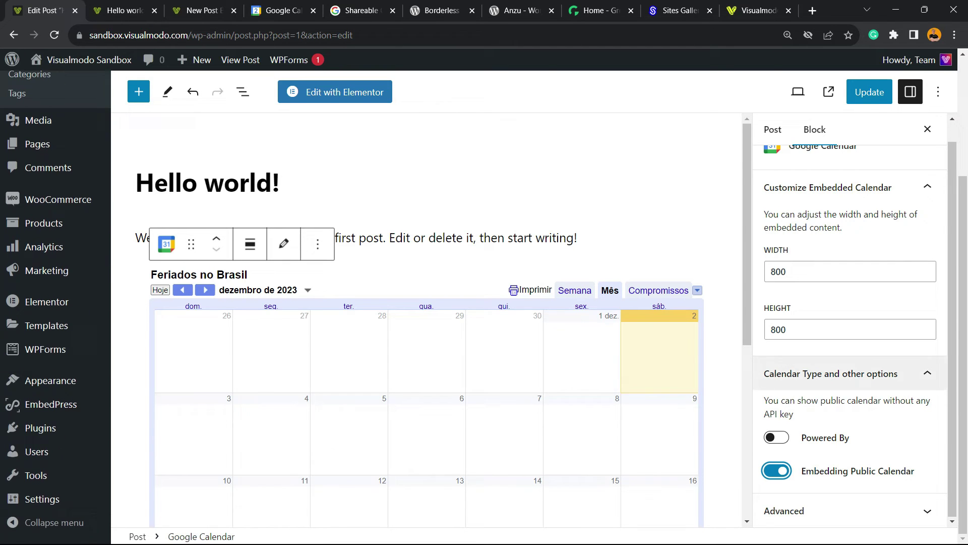
- Collapse the calendar type options, update the post and look over the resized calendar in the editor
left_click(831, 373)
scroll(839, 393, "up", 3)
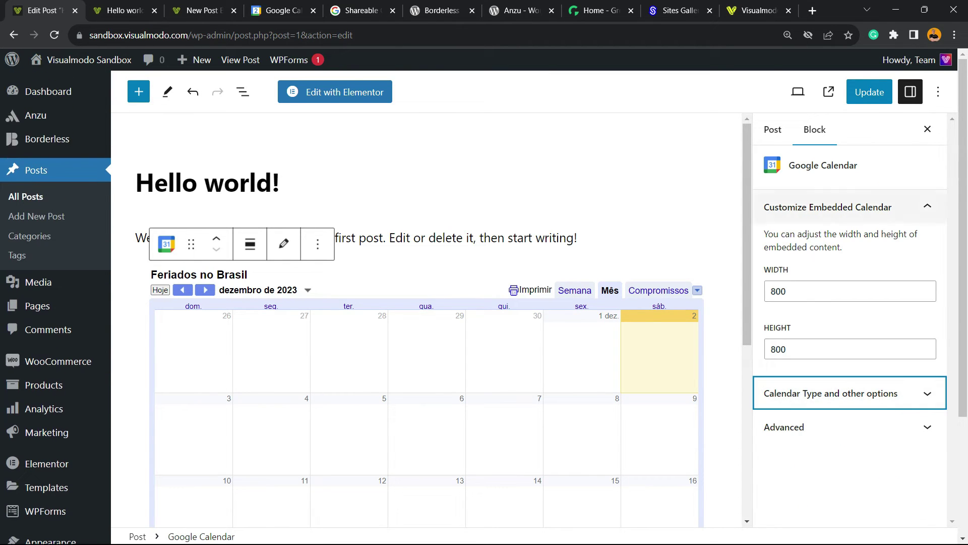
left_click(869, 93)
key("ctrl+s")
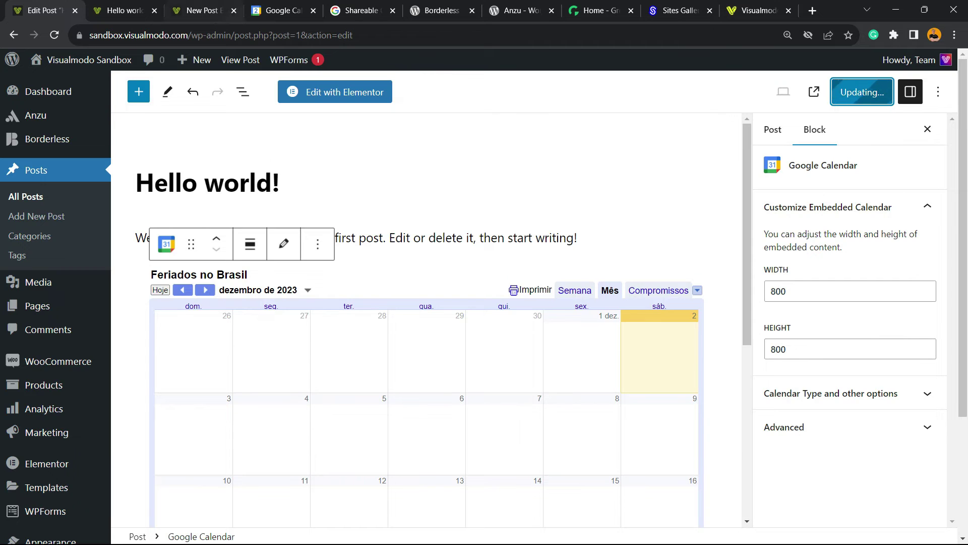
scroll(426, 322, "down", 5)
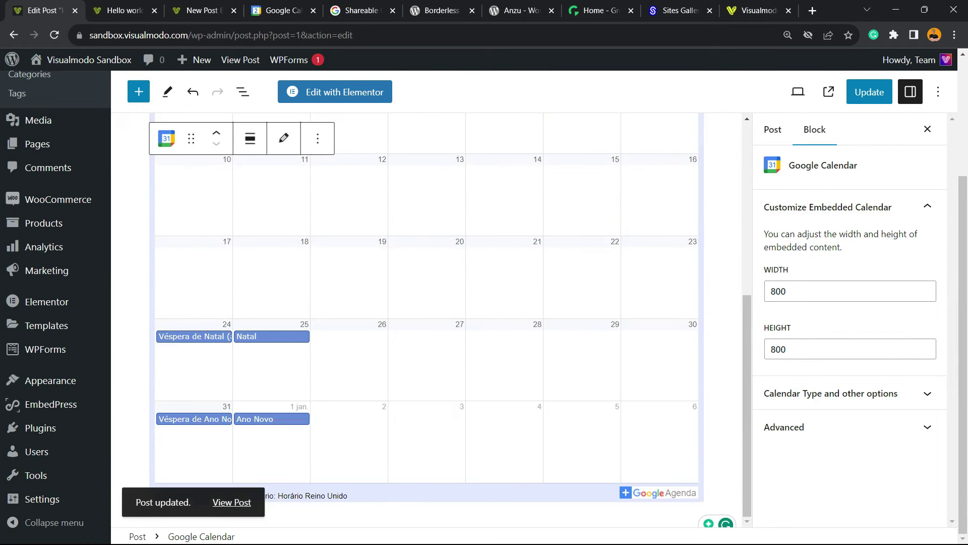
- Insert a Columns block with the 50 / 50 variation between the welcome paragraph and the embedded calendar
left_click(578, 238)
key("Return")
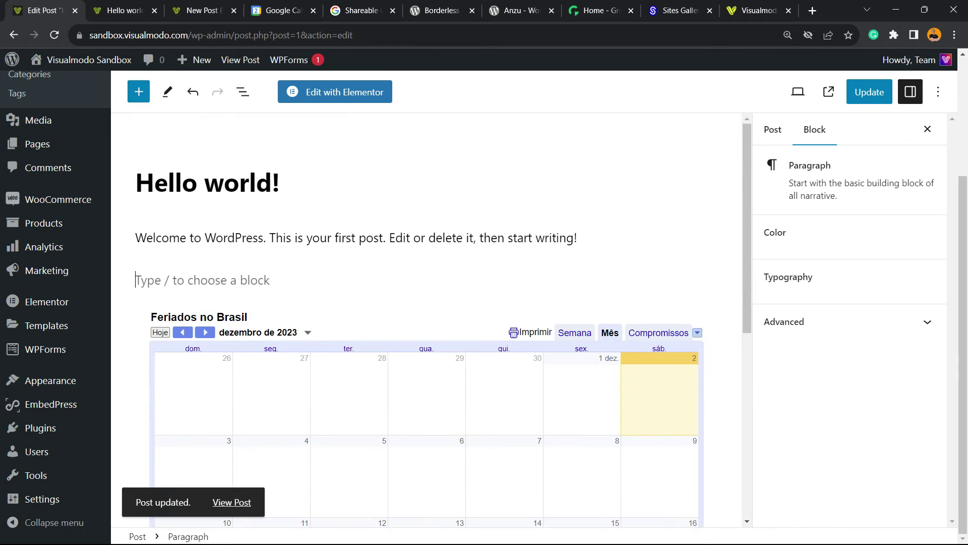
left_click(709, 276)
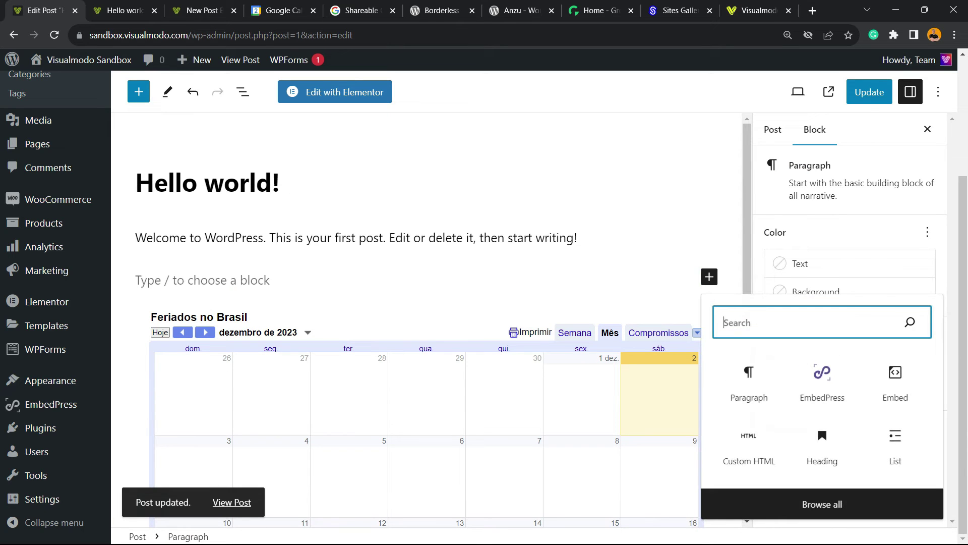
type("c")
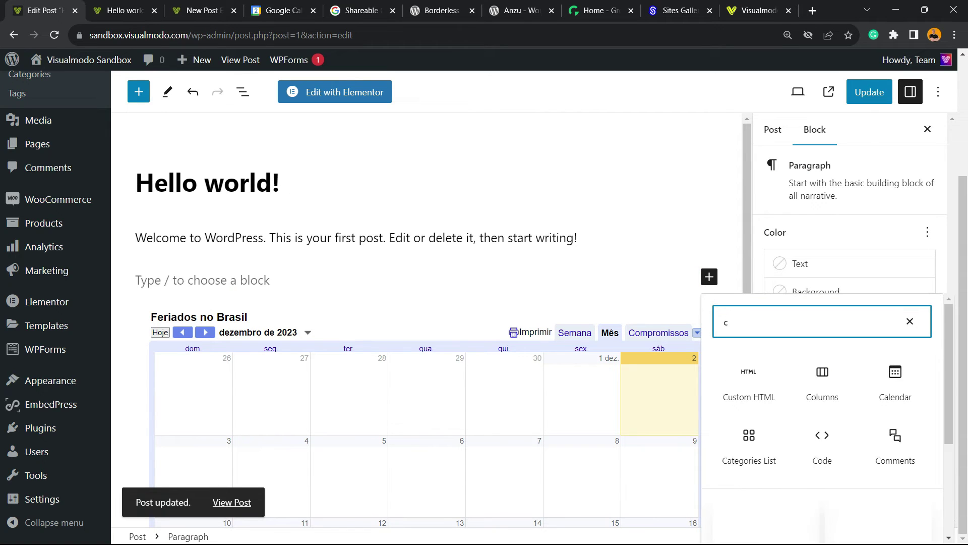
left_click(822, 383)
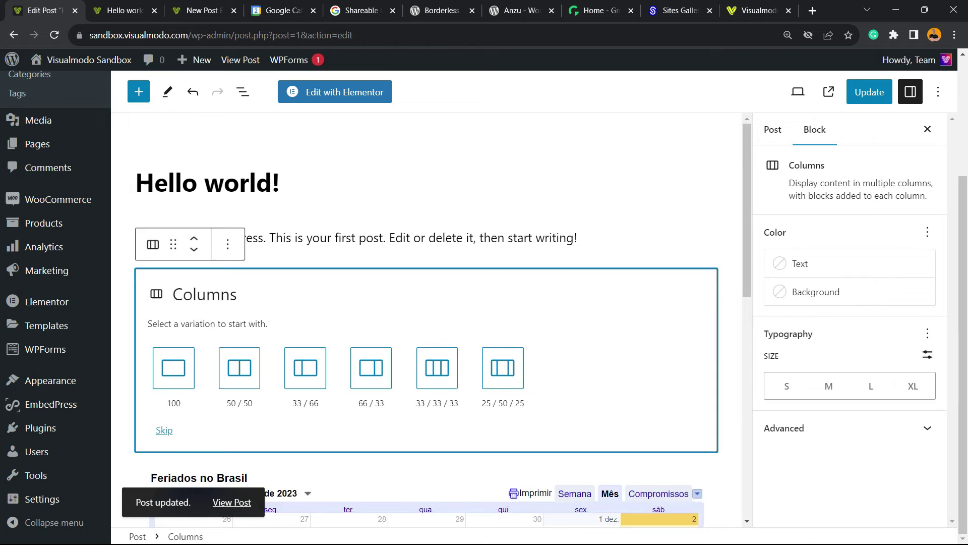
left_click(239, 368)
scroll(353, 353, "down", 2)
scroll(353, 353, "up", 2)
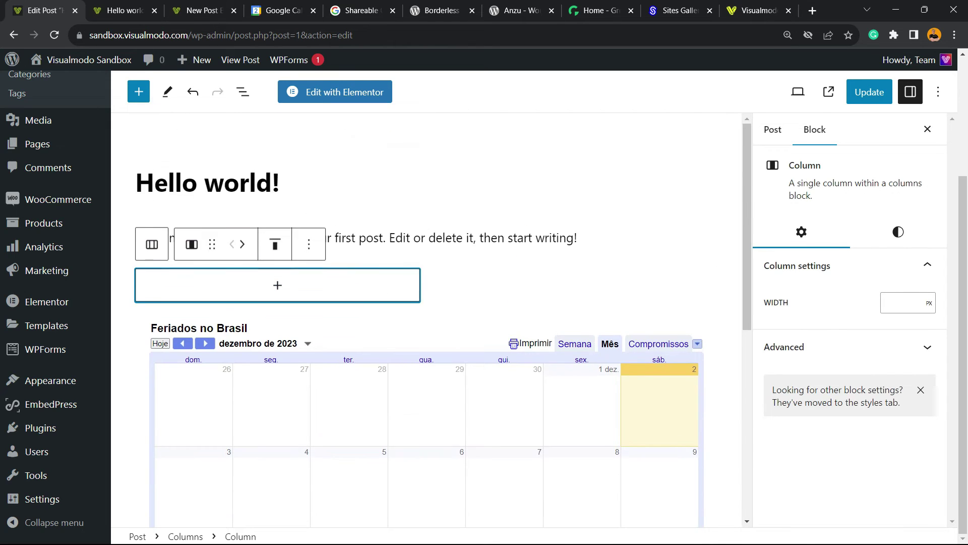
- Add a Google Calendar block to the second column of the new Columns block
left_click(569, 286)
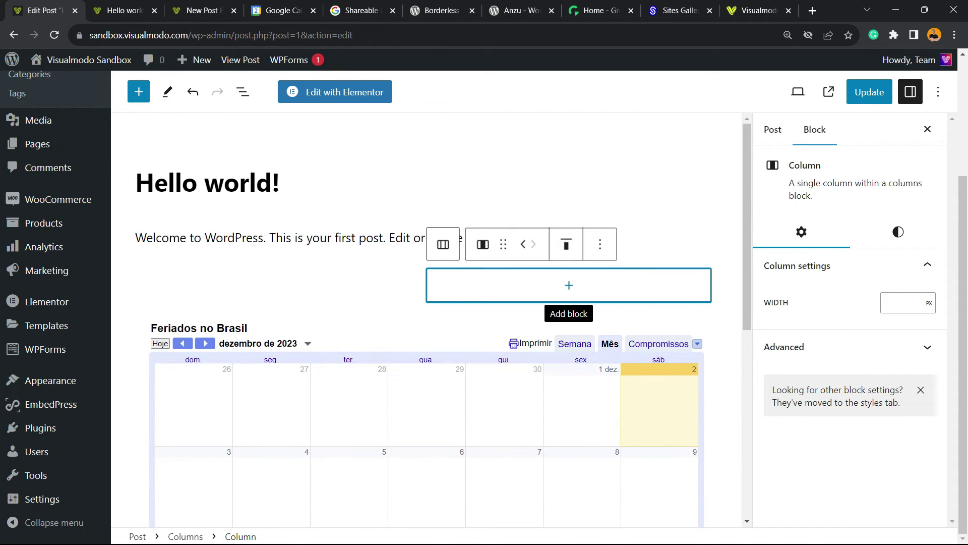
left_click(569, 285)
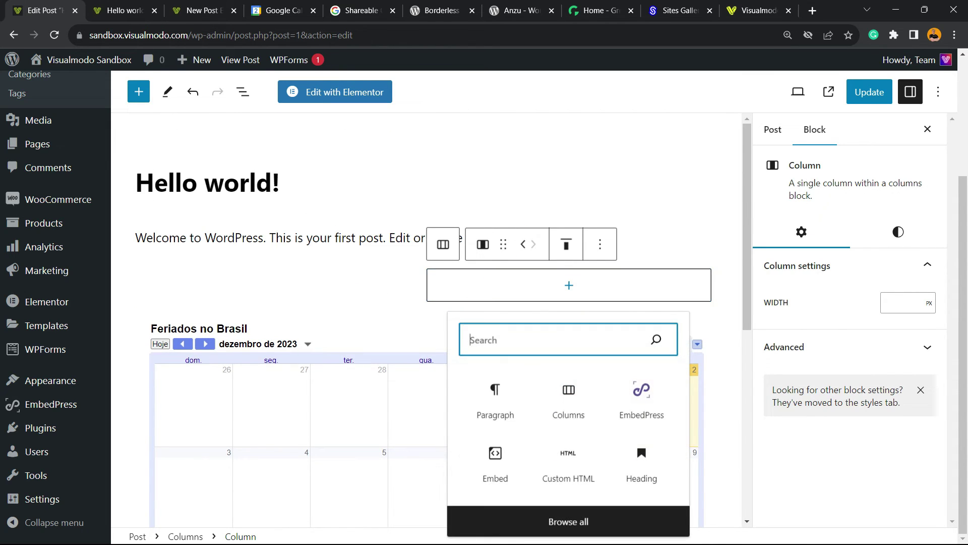
type("goo")
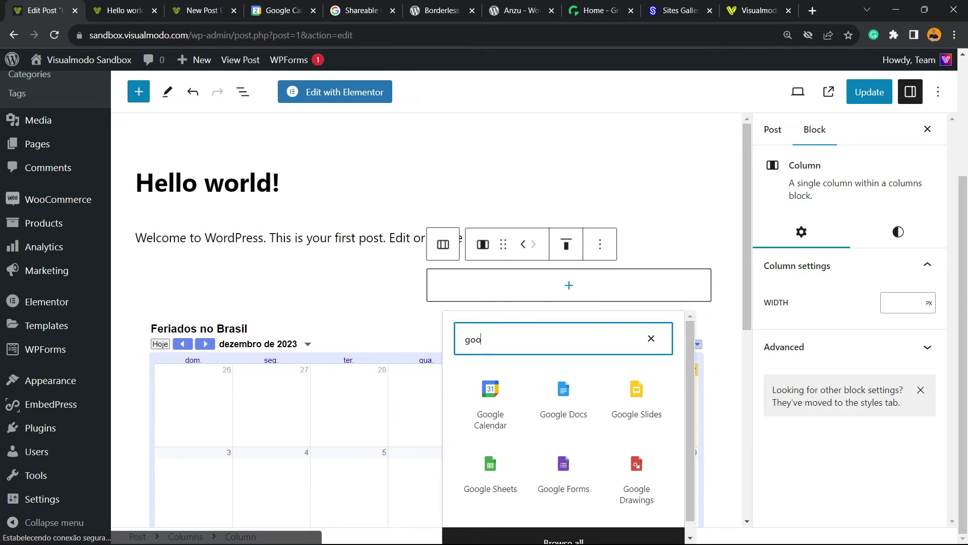
key("Return")
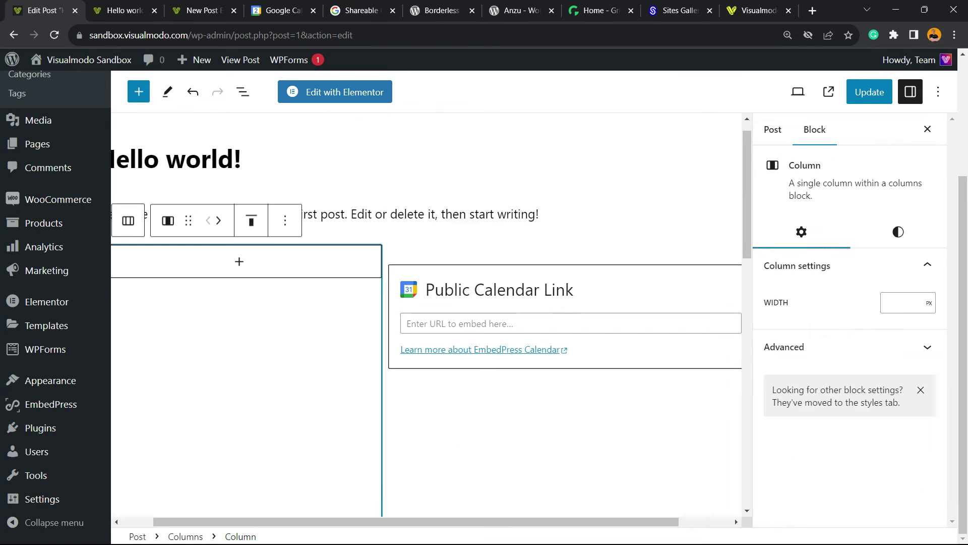
- Fill the first column with three placeholder paragraphs: "4ff25f45f", "43r43f2345gf2" and "tg5tg45tg4g45g"
left_click(239, 261)
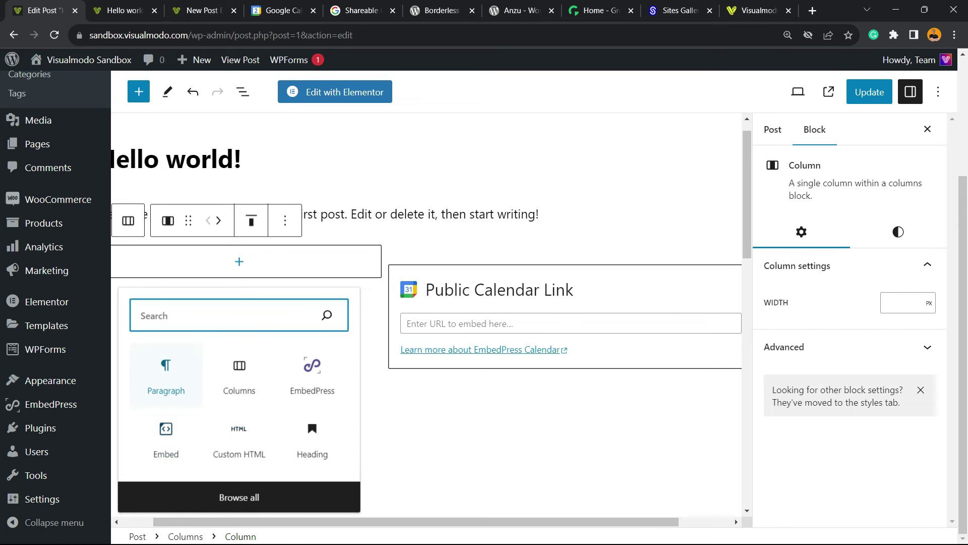
left_click(166, 375)
left_click(217, 366)
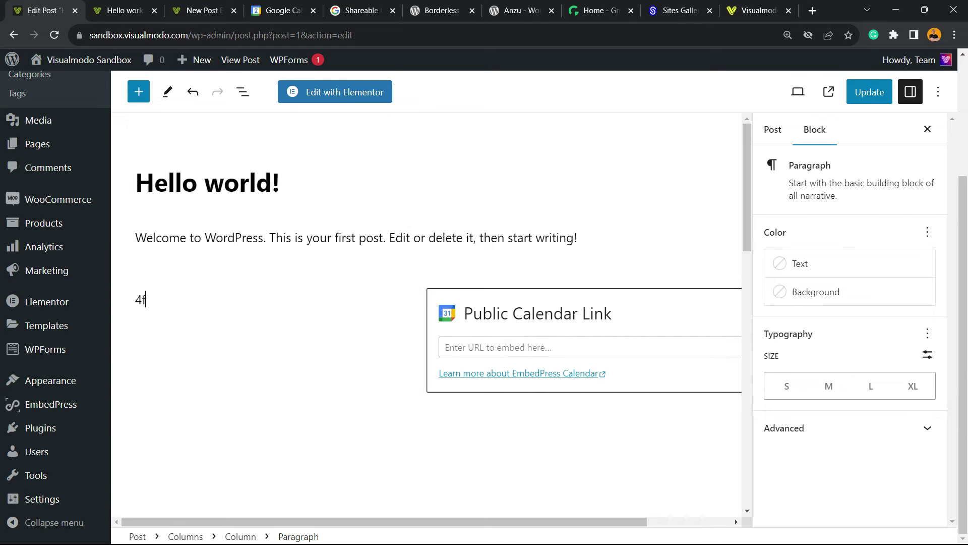
type("f25f45f")
key("Return")
type("43r43f2345gf2")
key("Return")
type("tg5tg4")
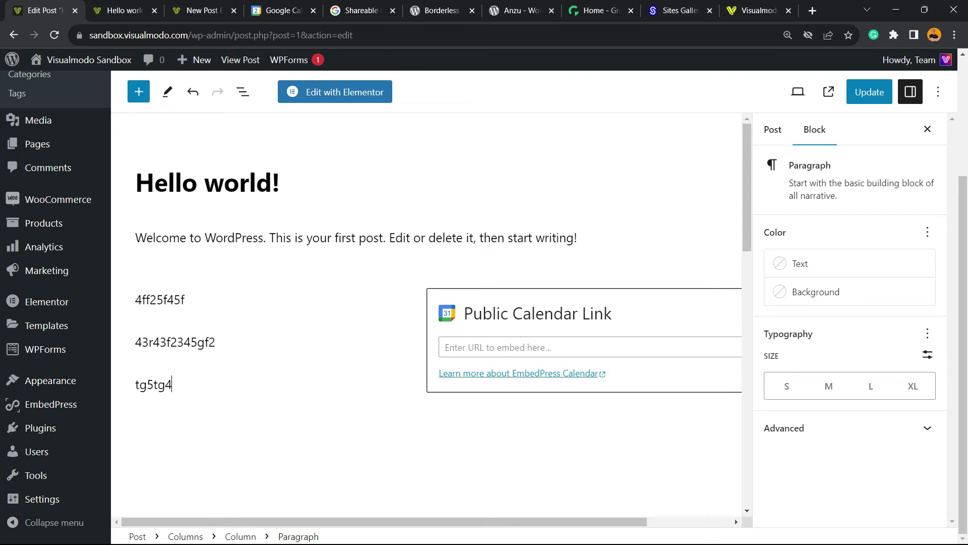
type("5tg4g45g")
- Select the empty Google Calendar block in the second column and look over the two-column layout in the editor
left_click(527, 348)
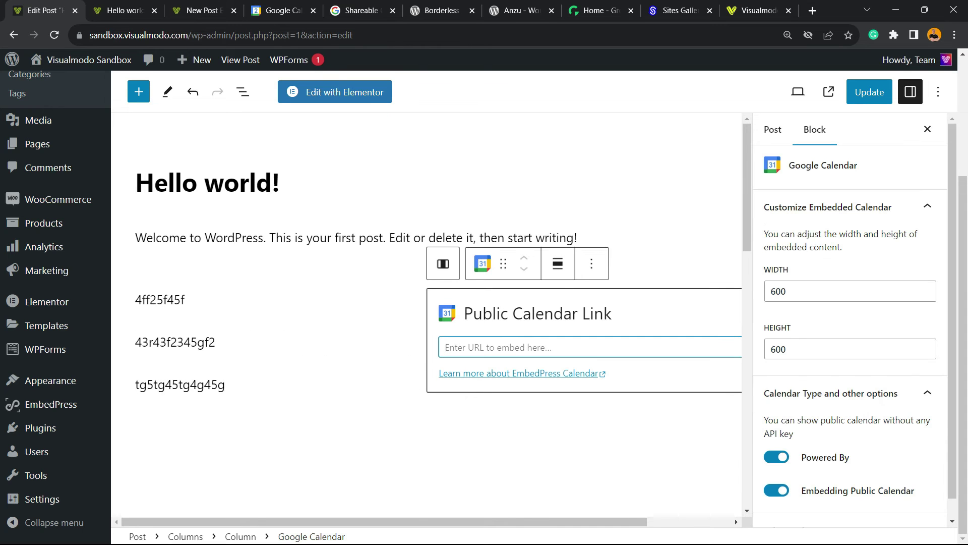
scroll(526, 347, "down", 4)
scroll(526, 348, "up", 4)
scroll(526, 347, "down", 6)
key("ctrl+z")
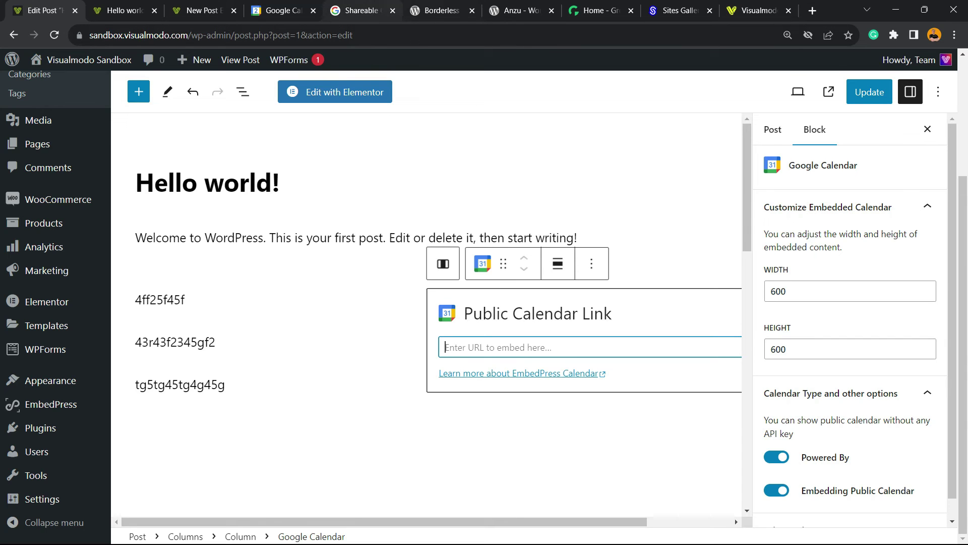
- Show the Borderless plugin page on wordpress.org and highlight its full title
left_click(439, 11)
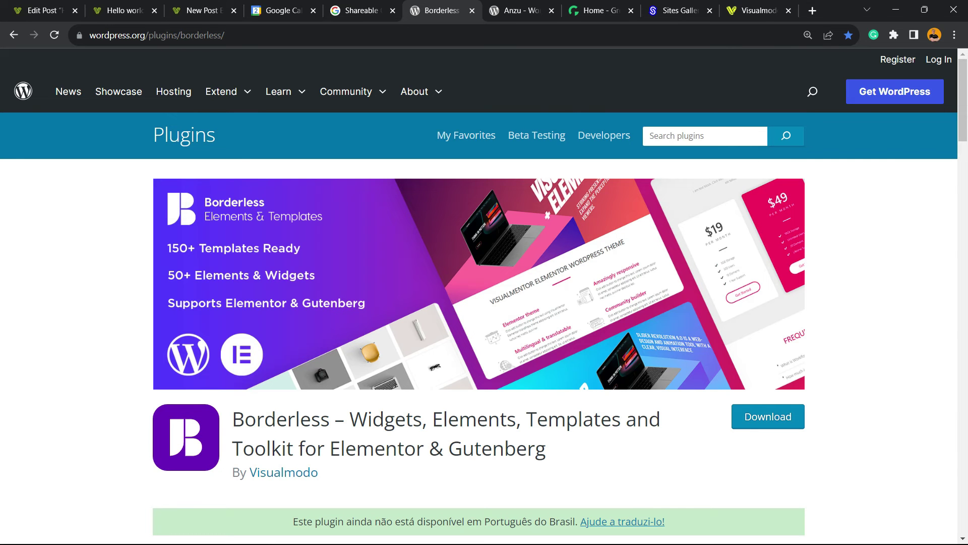
double_click(474, 420)
left_click(475, 419)
double_click(378, 448)
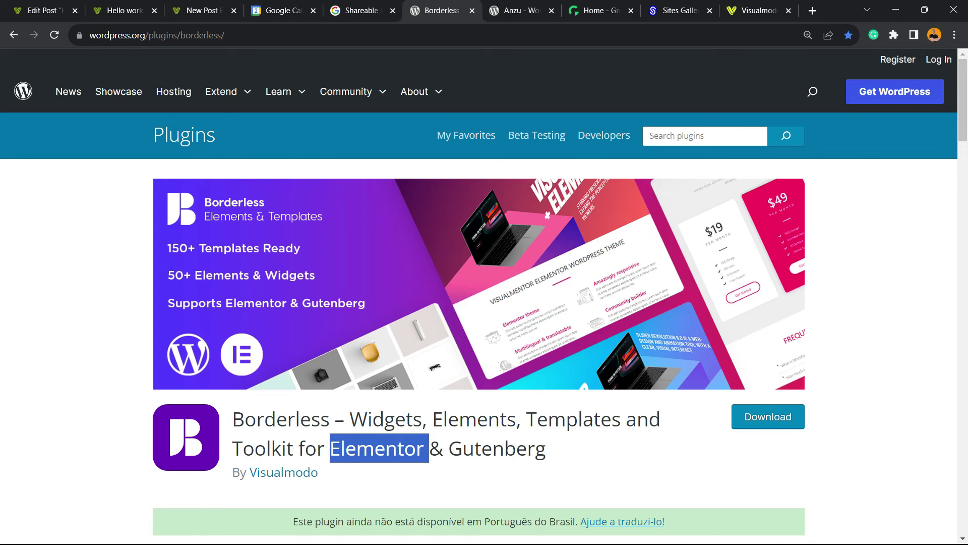
triple_click(497, 448)
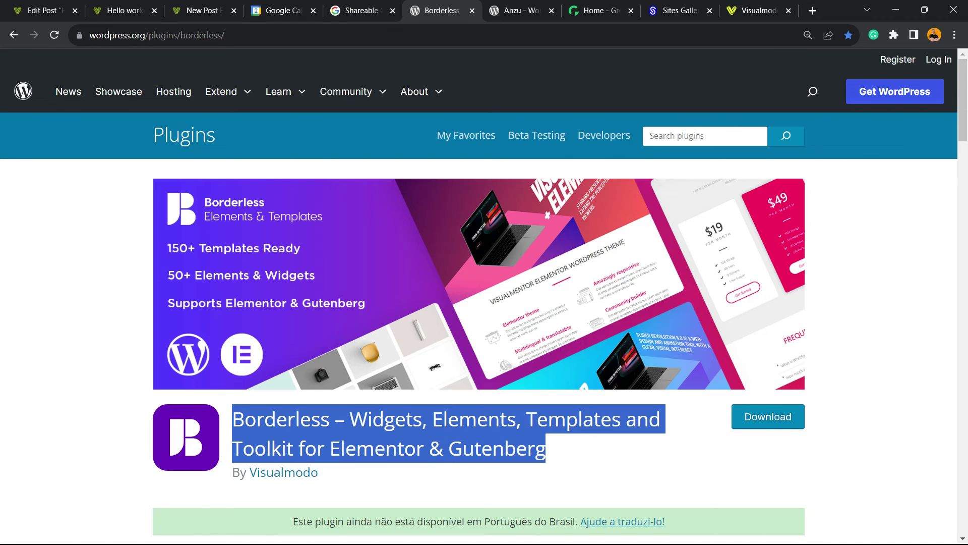
- Look over the Anzu theme page on wordpress.org, including its description and ratings, and return to its beginning
key("ctrl+Tab")
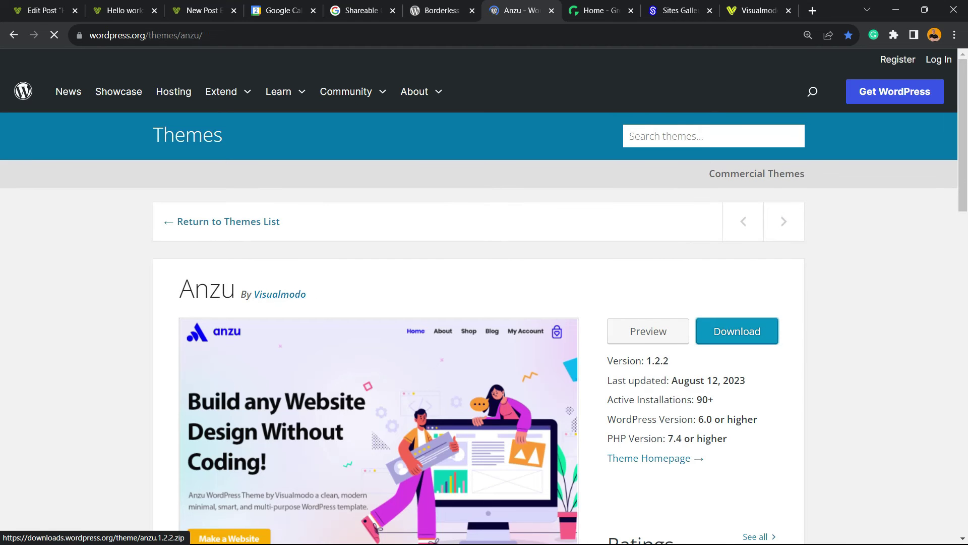
scroll(484, 303, "down", 5)
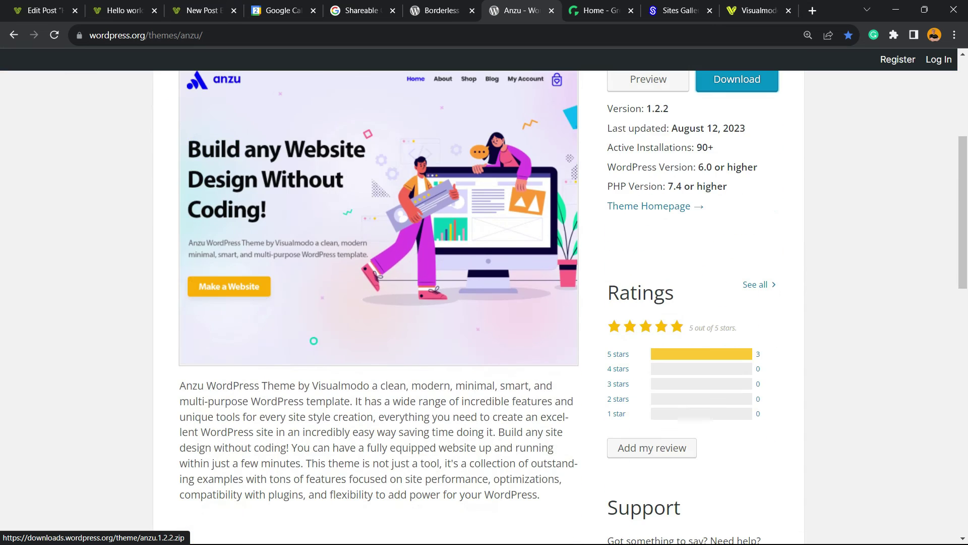
scroll(378, 252, "down", 5)
scroll(378, 252, "up", 10)
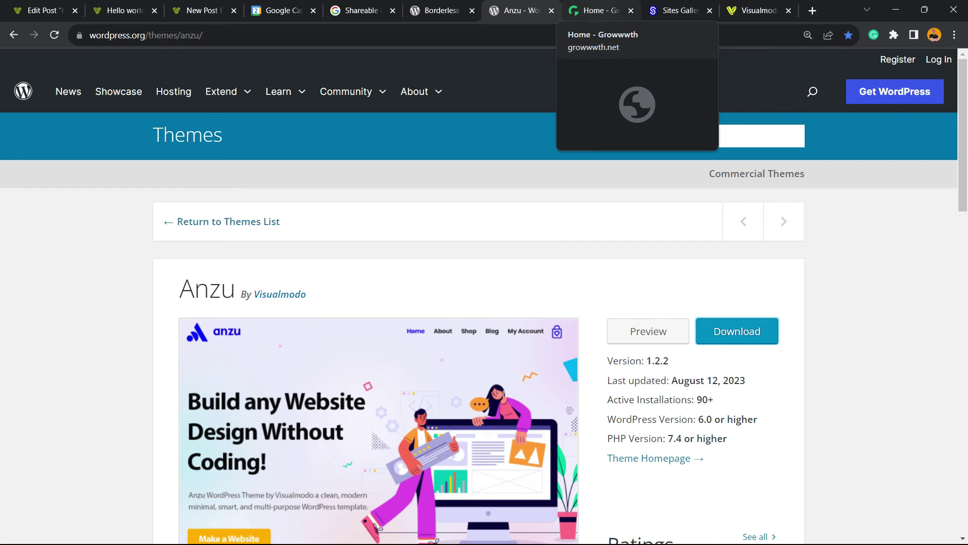
- Show the Growwwth home page, highlight its domain name and browse the listed guest posting sites
left_click(595, 10)
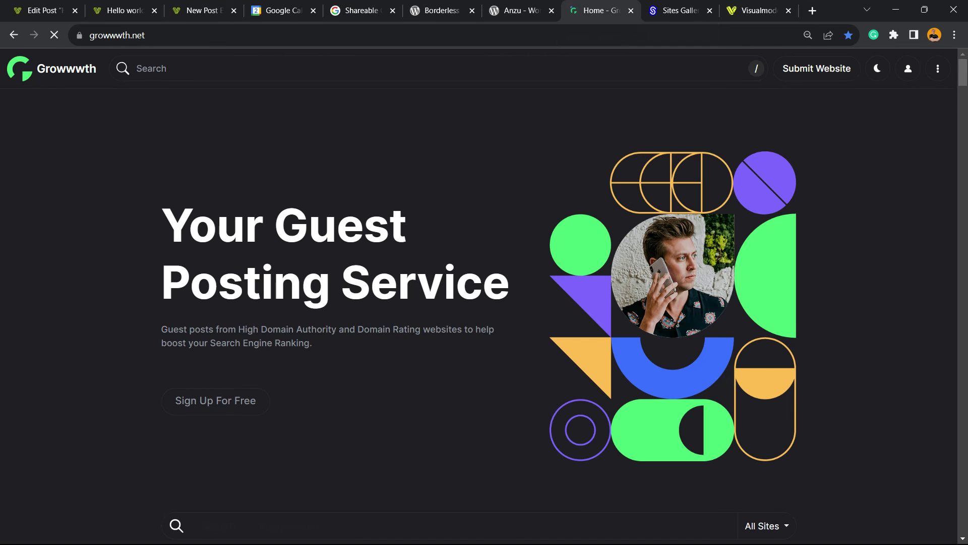
double_click(116, 35)
scroll(262, 252, "down", 10)
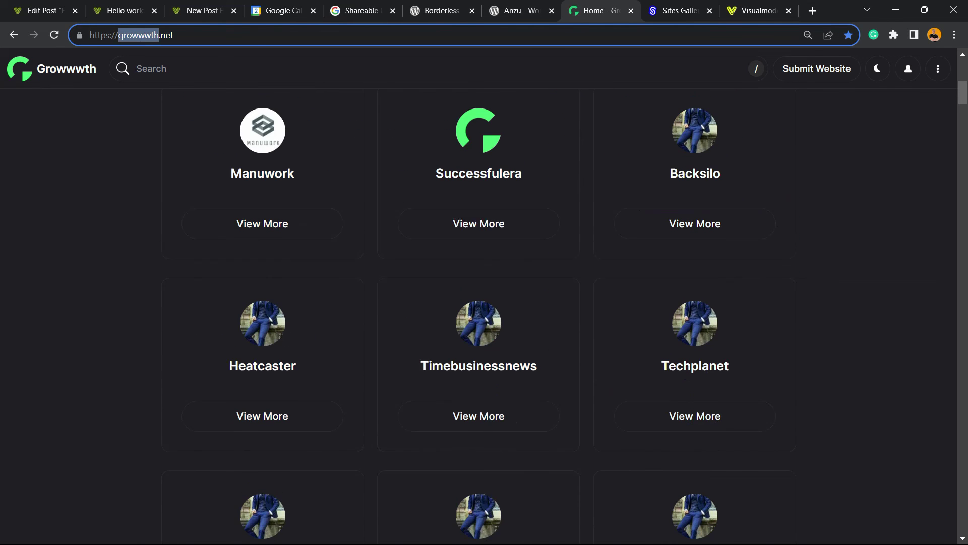
scroll(262, 353, "down", 10)
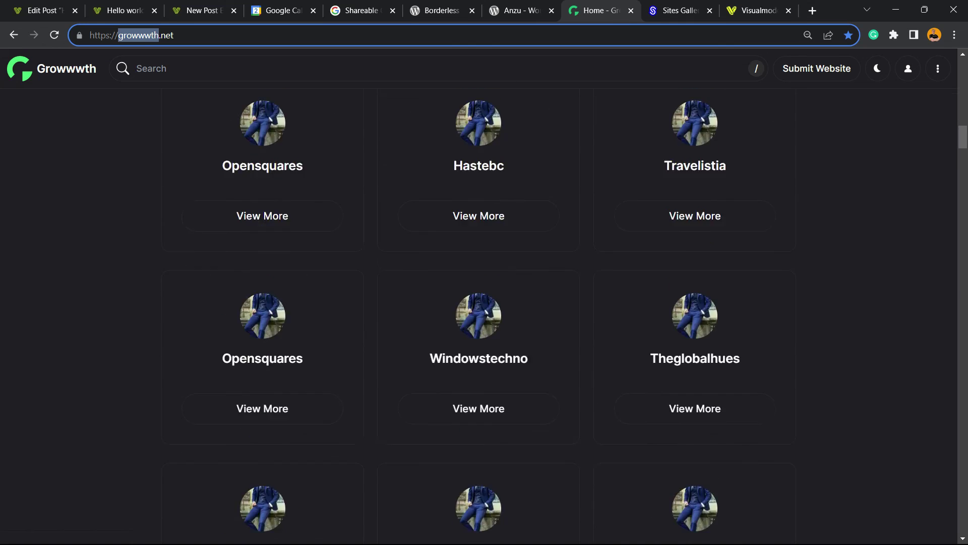
scroll(262, 353, "up", 20)
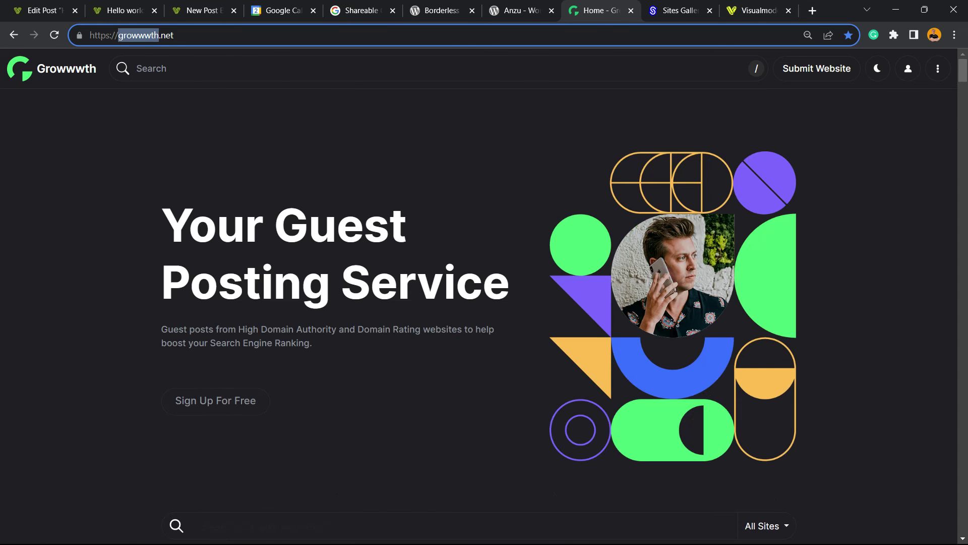
- Show the Sites Gallery home page, highlight its address and browse the showcased website designs
left_click(678, 10)
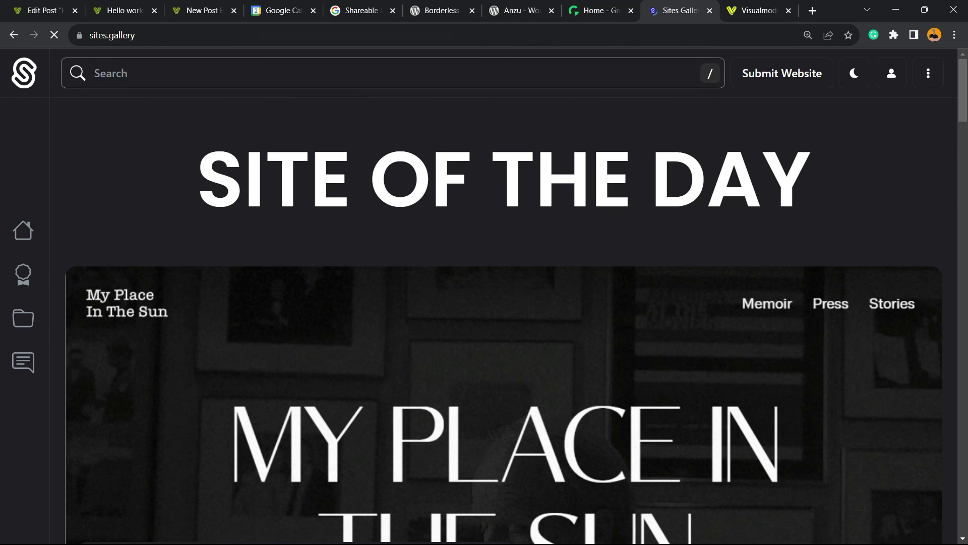
key("ctrl+l")
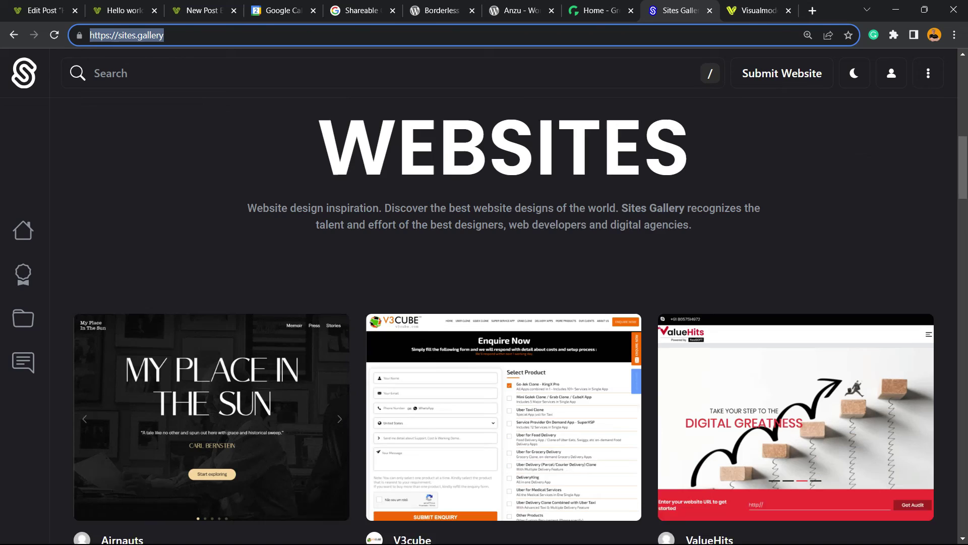
scroll(212, 201, "down", 8)
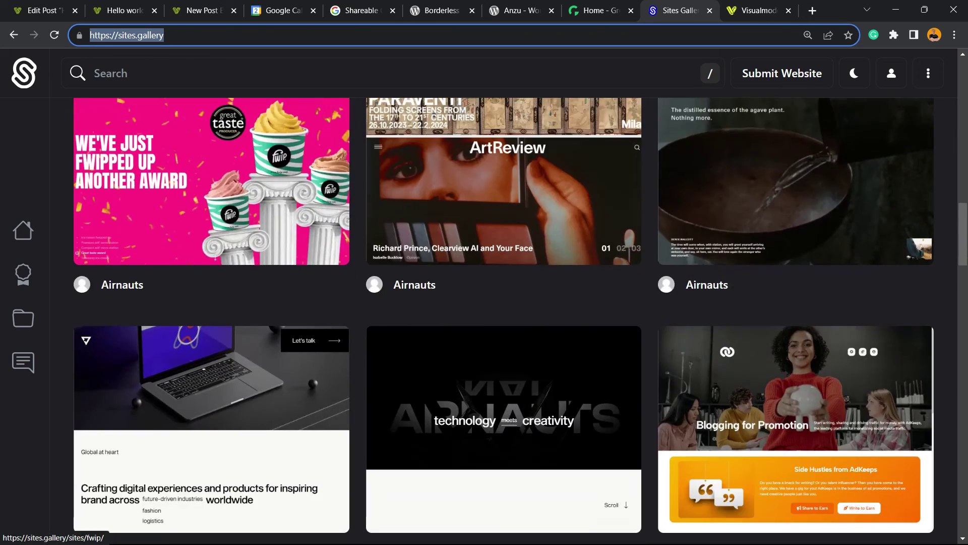
scroll(212, 202, "down", 8)
scroll(212, 202, "up", 15)
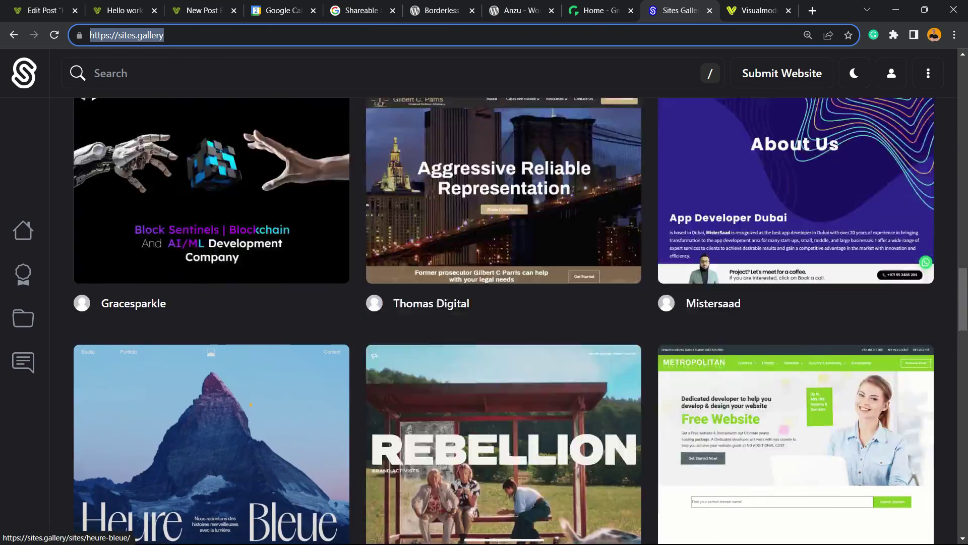
scroll(484, 303, "up", 8)
scroll(484, 302, "down", 8)
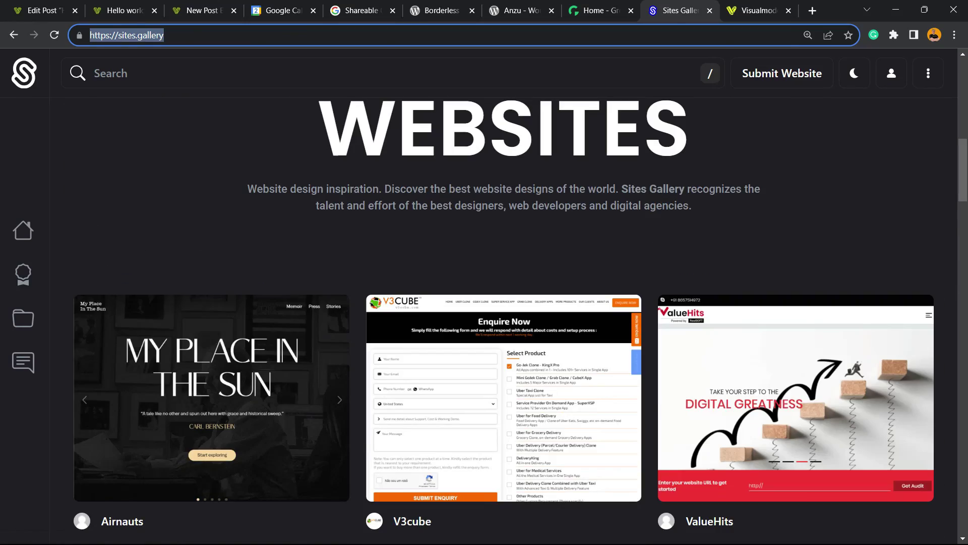
scroll(484, 302, "down", 3)
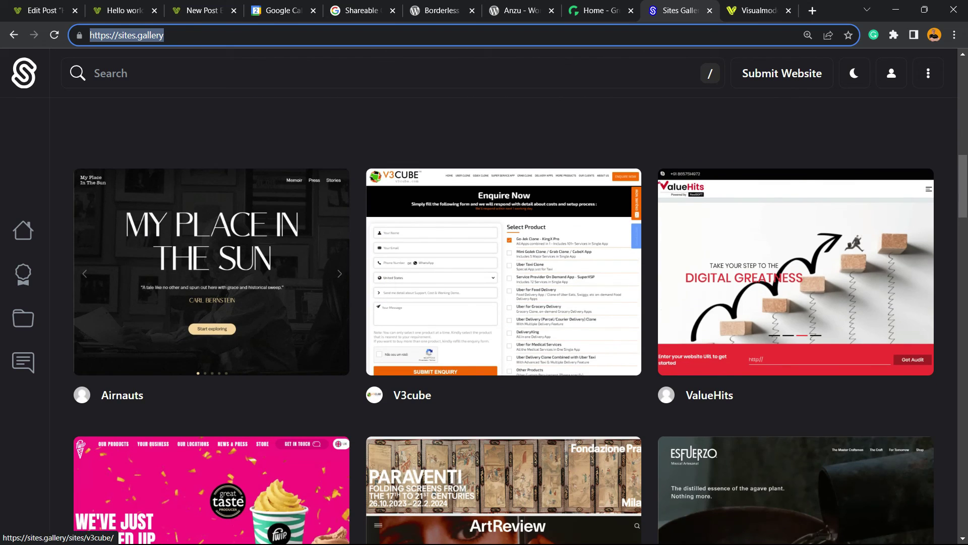
- Open the Templates Library on the Visualmodo website and browse through the starter templates
key("ctrl+Tab")
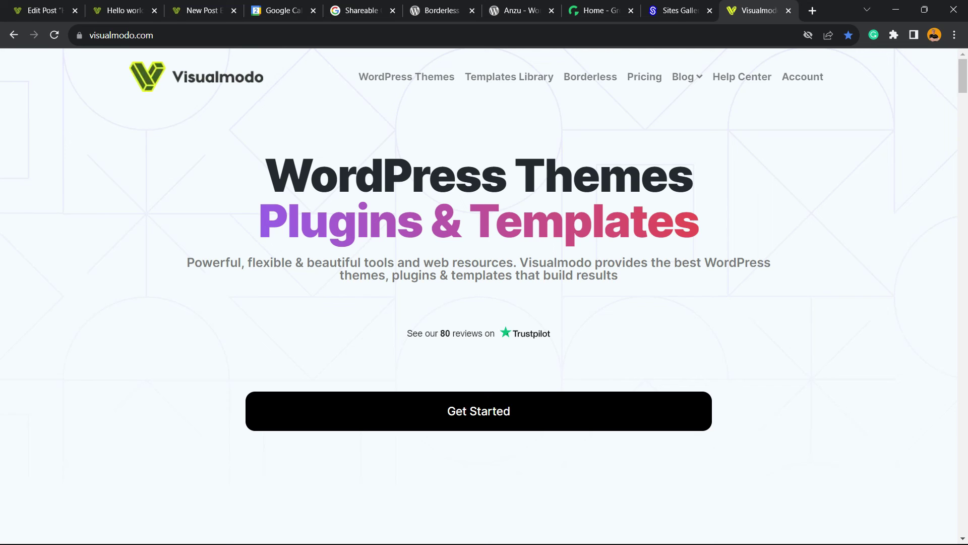
left_click(509, 77)
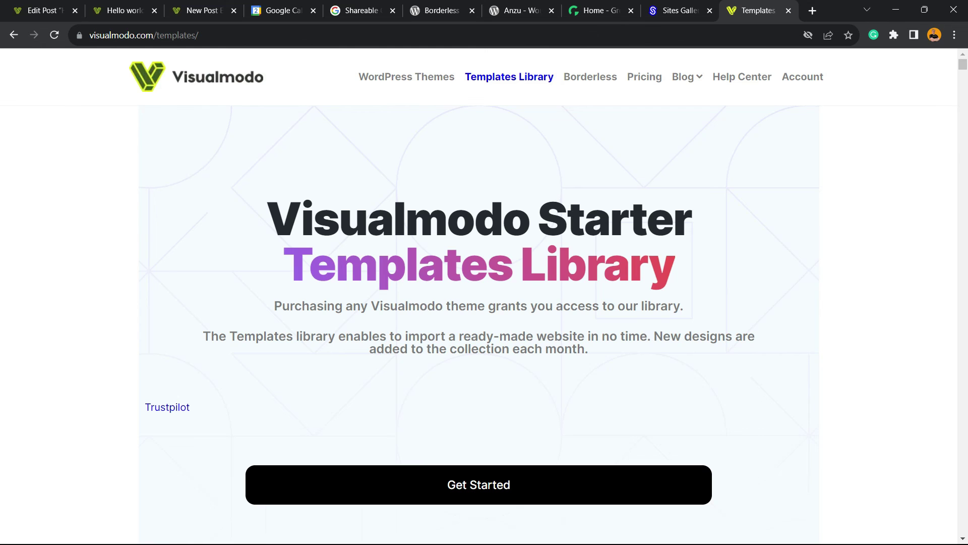
scroll(307, 323, "down", 12)
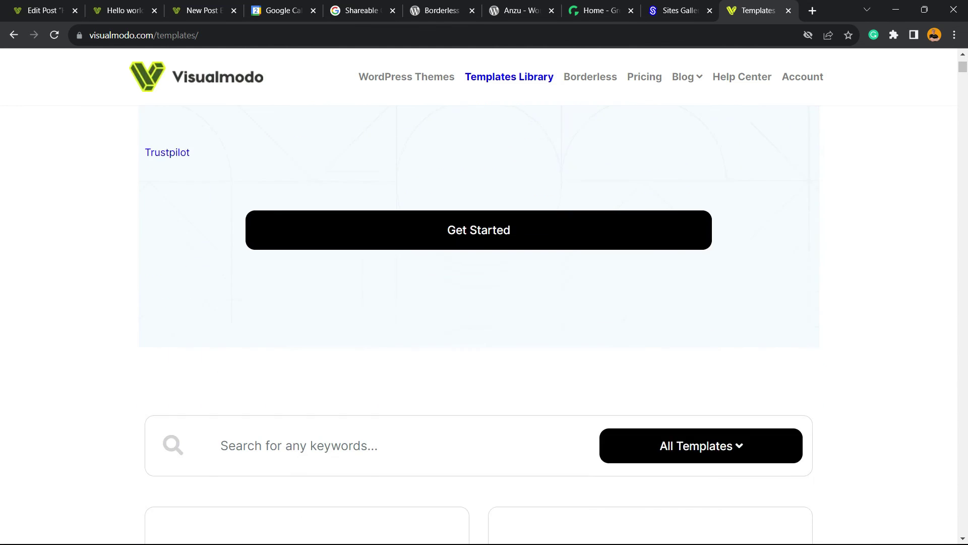
scroll(307, 322, "down", 20)
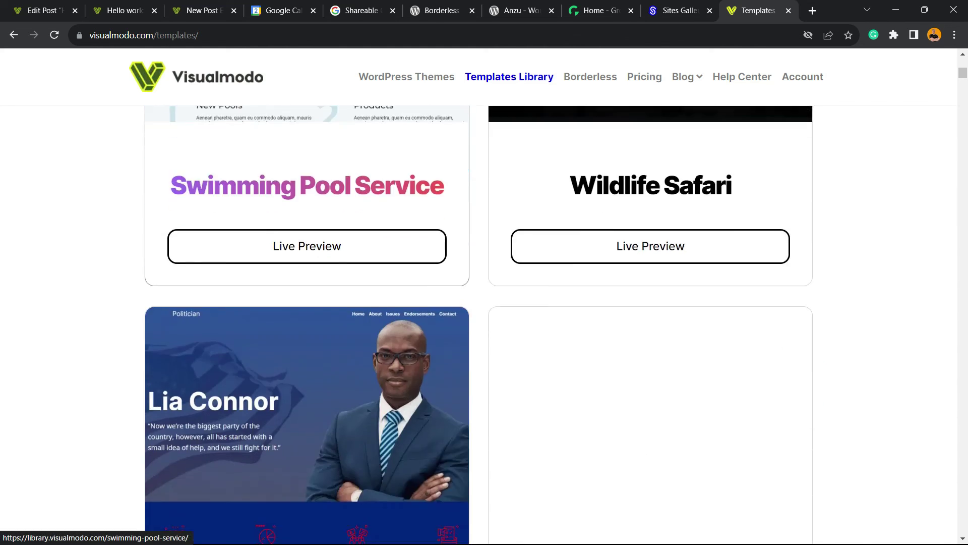
scroll(307, 323, "down", 8)
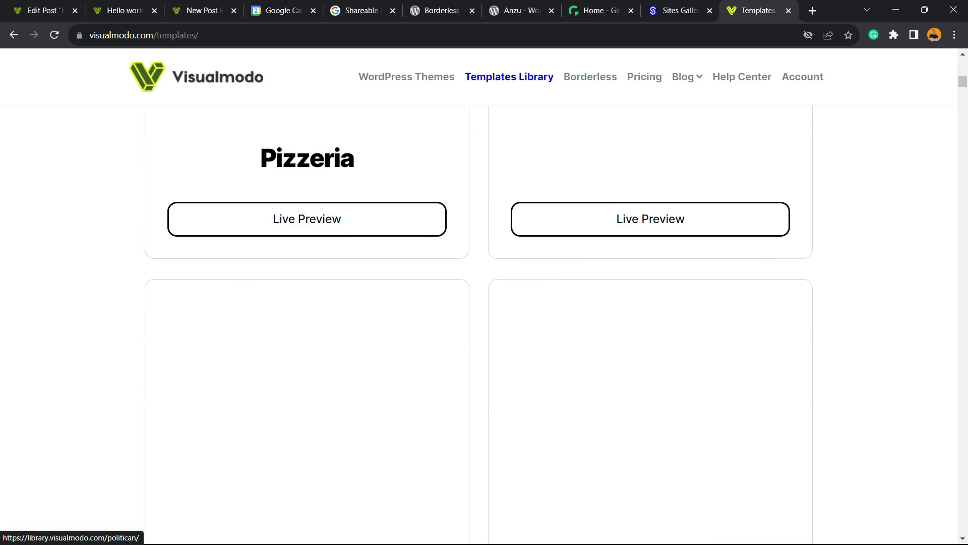
scroll(307, 322, "down", 18)
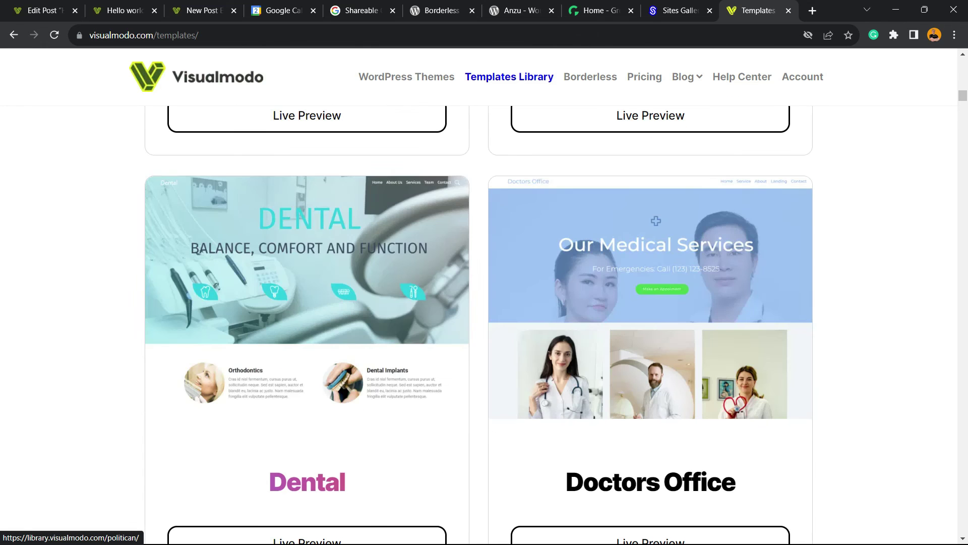
scroll(306, 323, "down", 16)
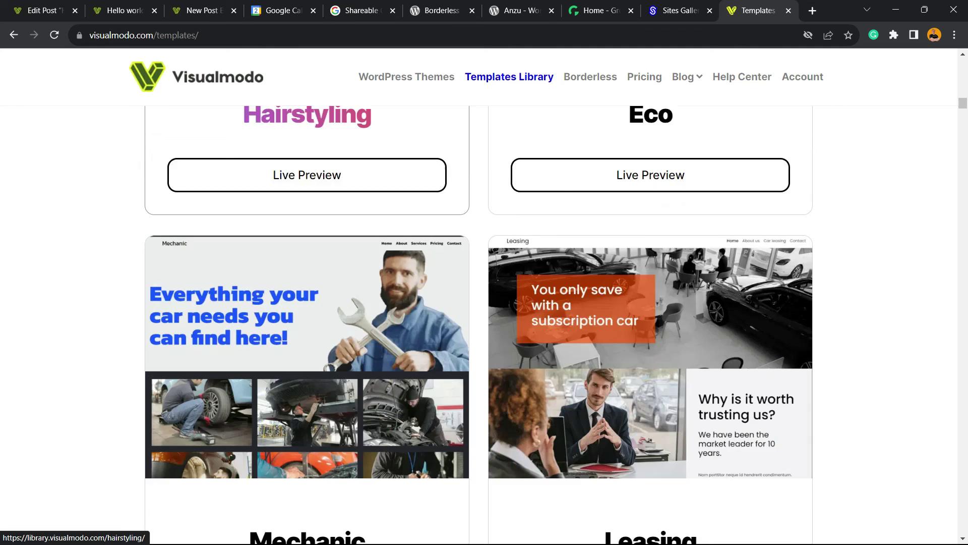
scroll(307, 323, "down", 20)
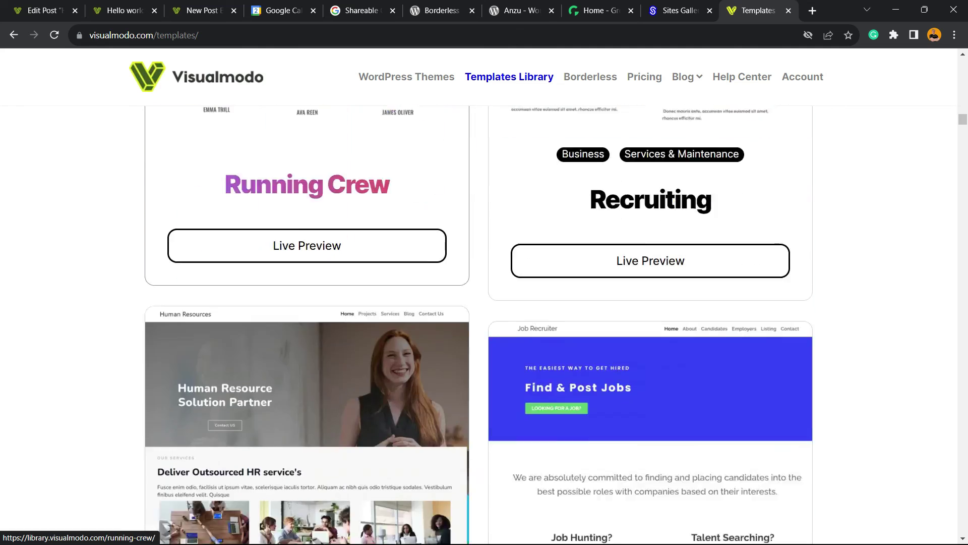
scroll(307, 323, "down", 20)
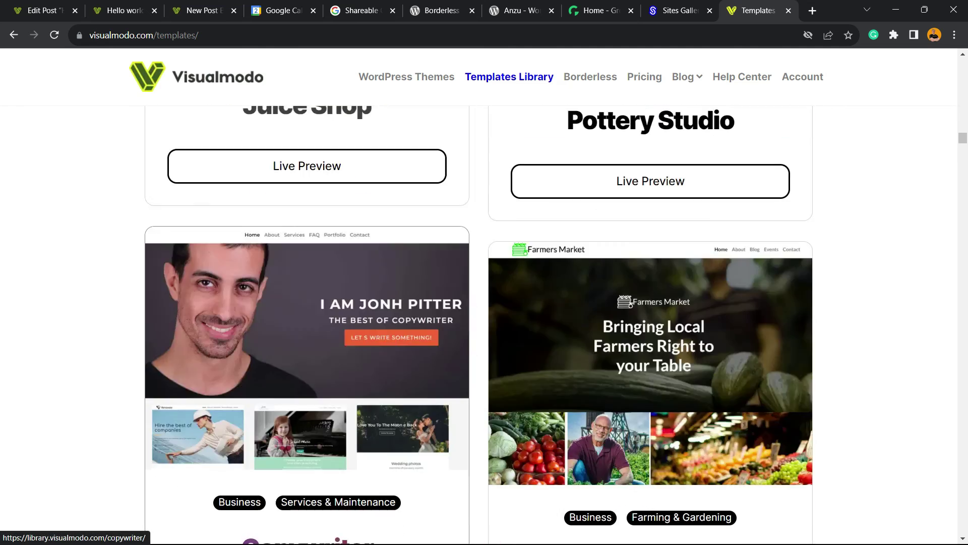
scroll(307, 322, "down", 20)
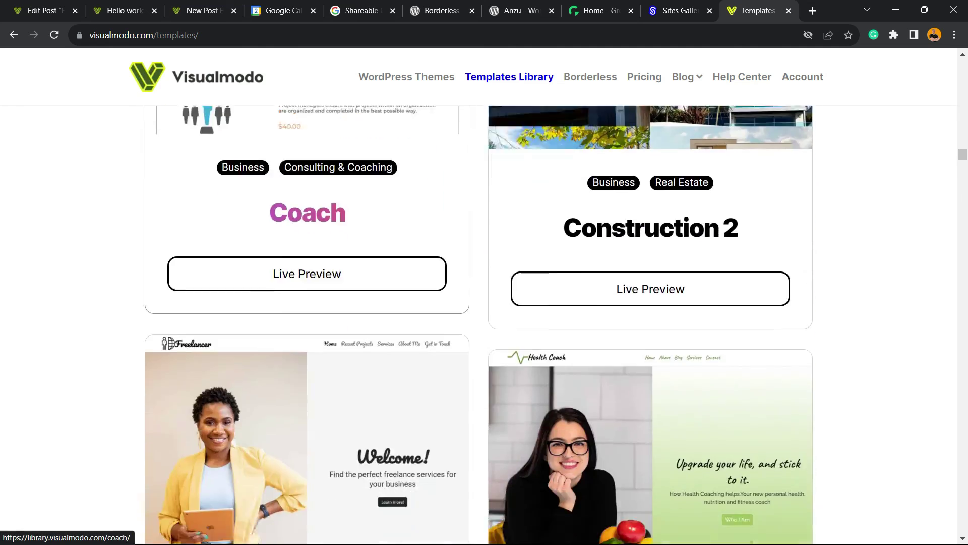
scroll(307, 322, "down", 11)
scroll(306, 323, "down", 20)
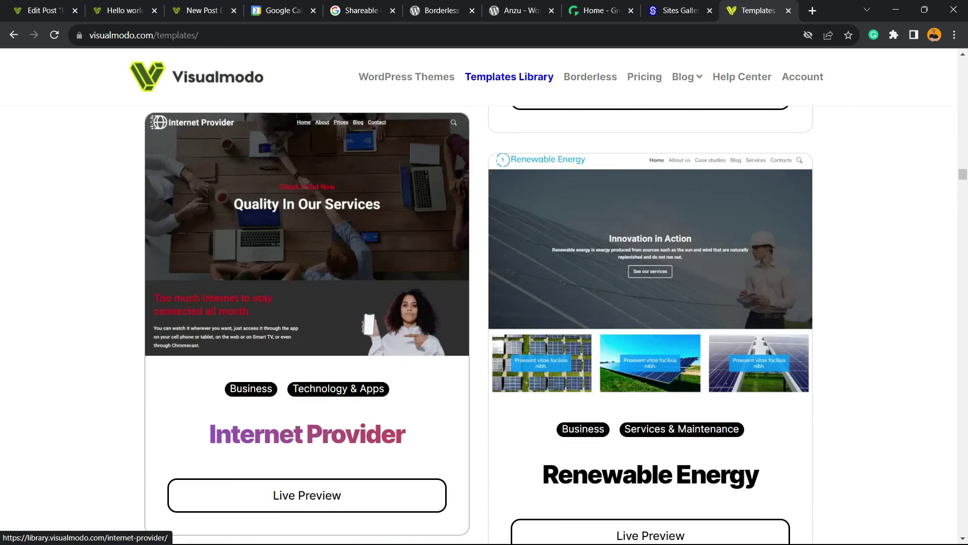
scroll(306, 323, "down", 15)
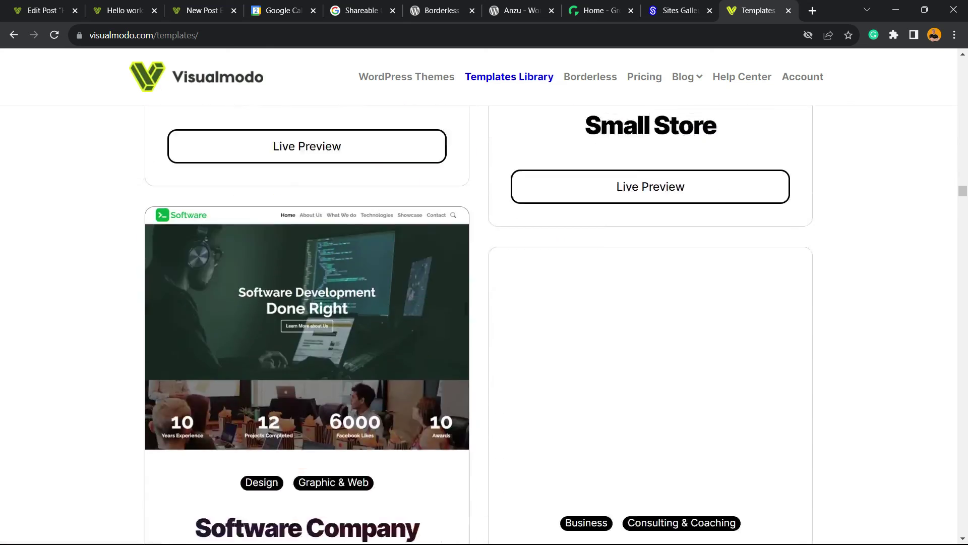
scroll(307, 322, "down", 7)
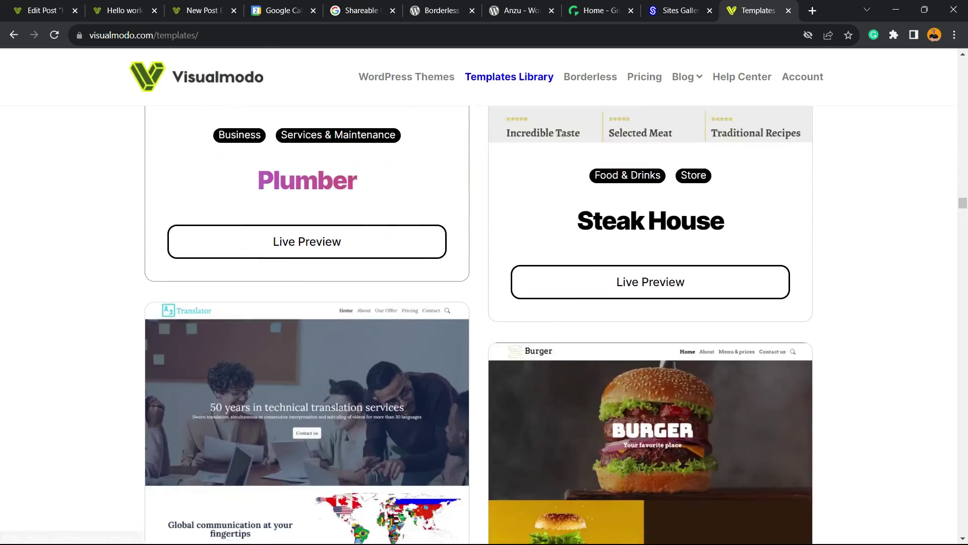